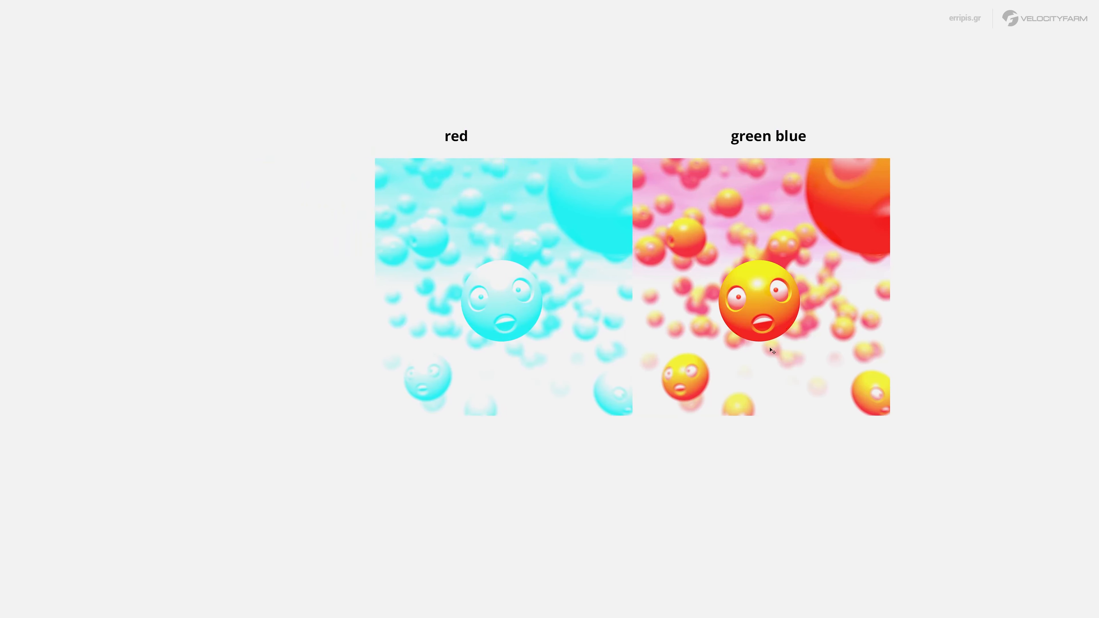
- Move the green-blue image over the red image so the two colour versions overlap
left_click_drag(771, 350, 519, 378)
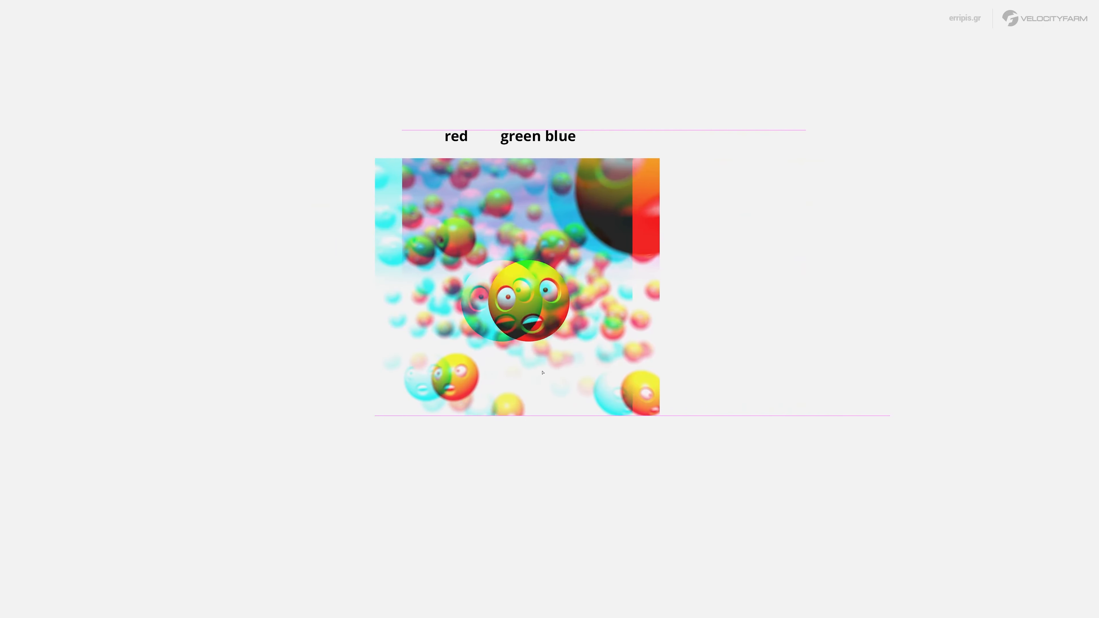
left_click_drag(543, 373, 774, 350)
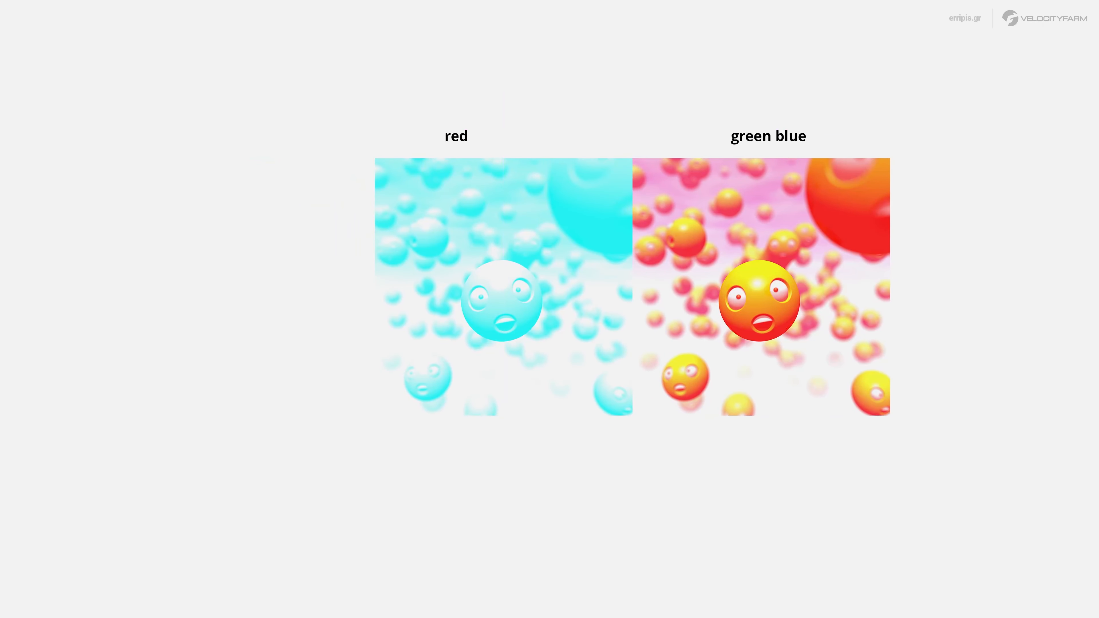
left_click_drag(549, 427, 246, 328)
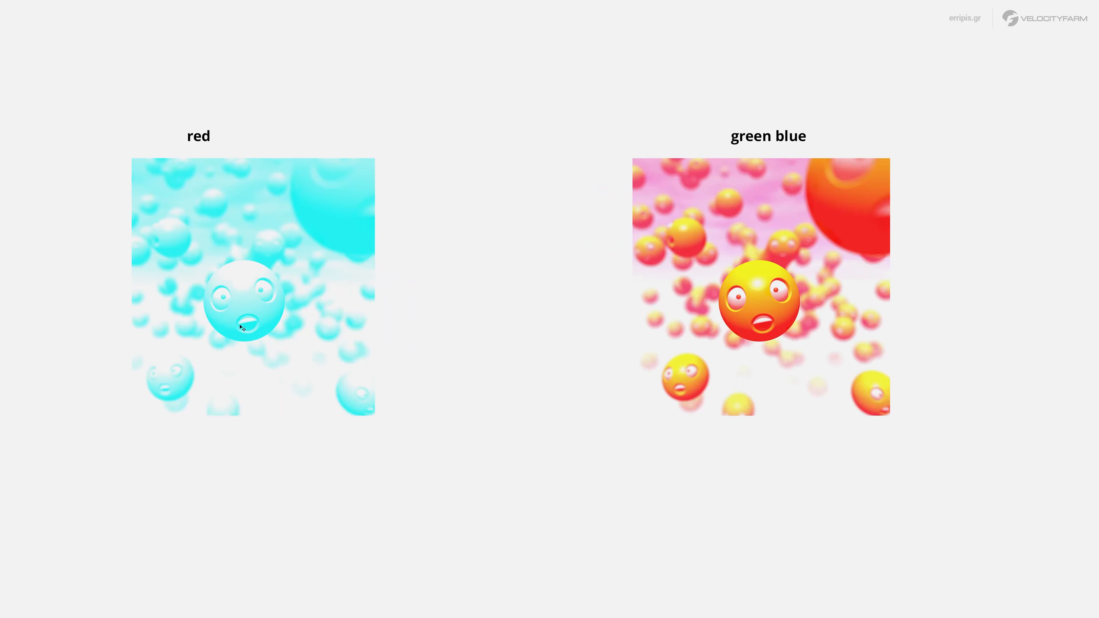
left_click_drag(245, 329, 499, 322)
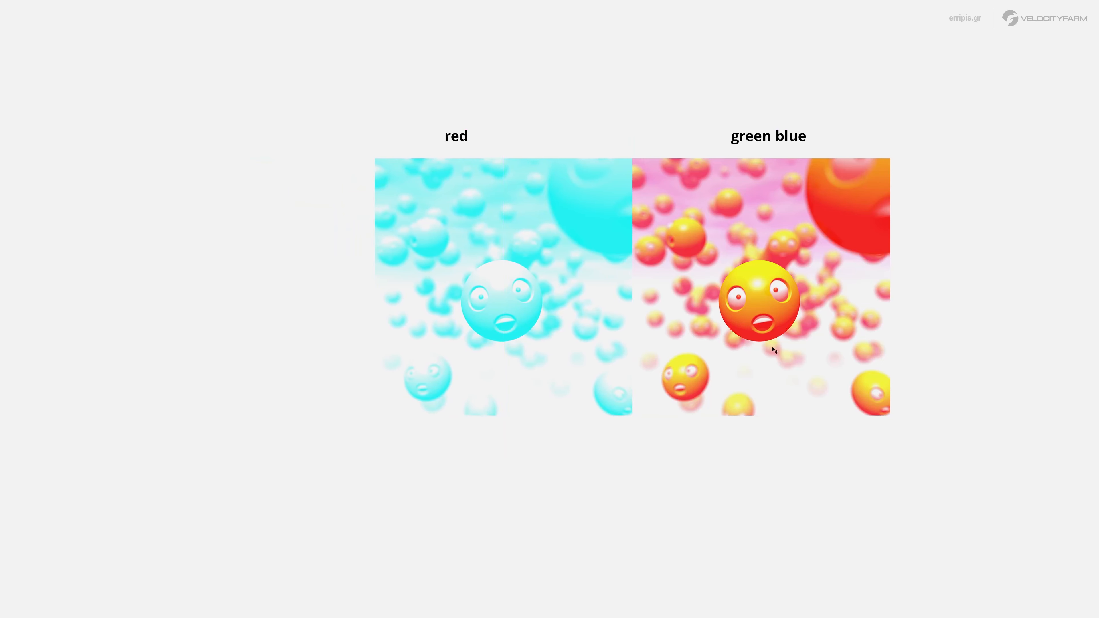
left_click_drag(769, 360, 517, 375)
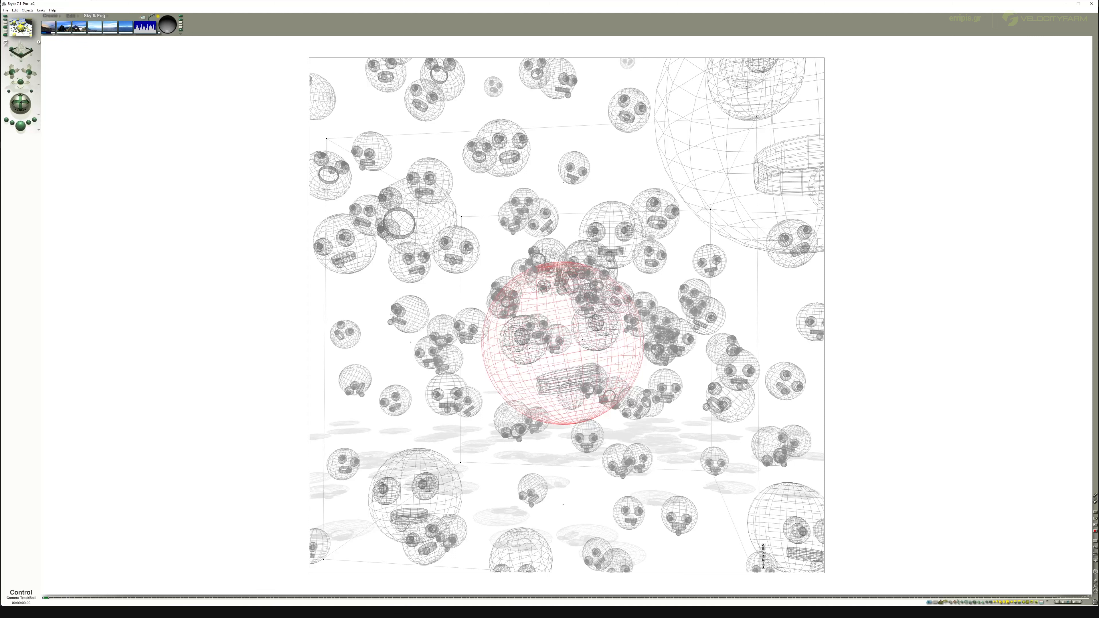
left_click_drag(22, 103, 21, 102)
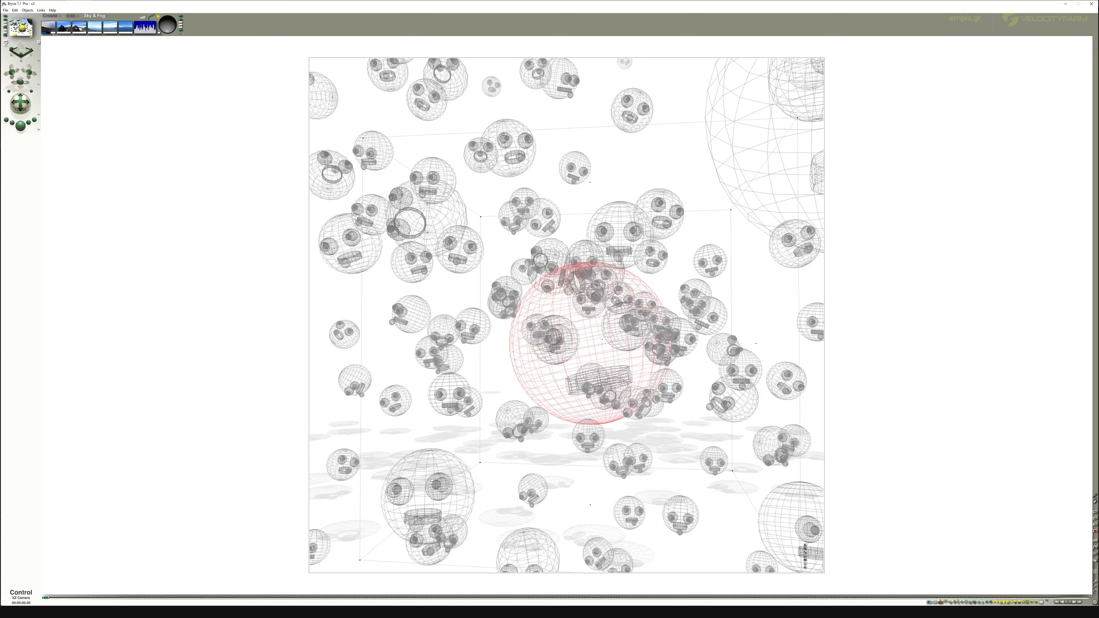
left_click_drag(17, 82, 20, 82)
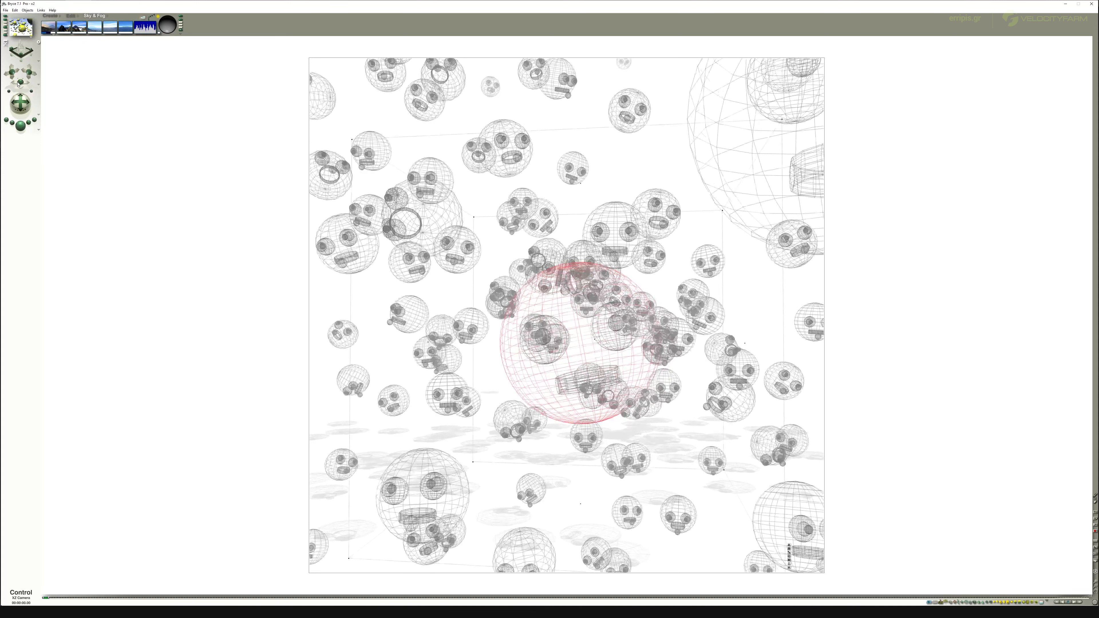
left_click(6, 29)
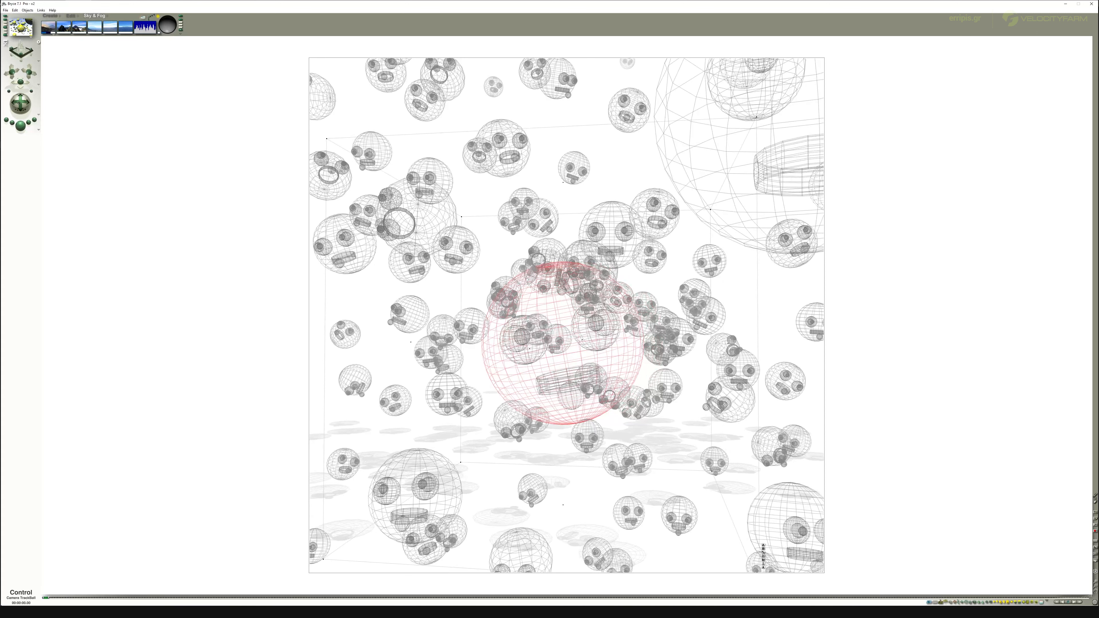
left_click_drag(19, 103, 13, 104)
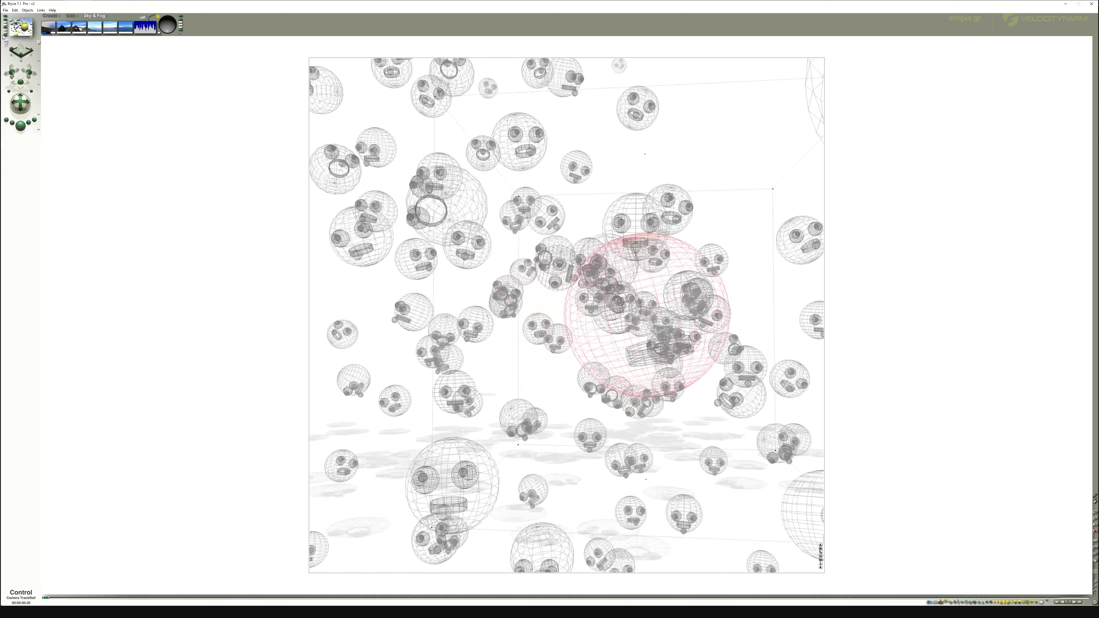
left_click(6, 32)
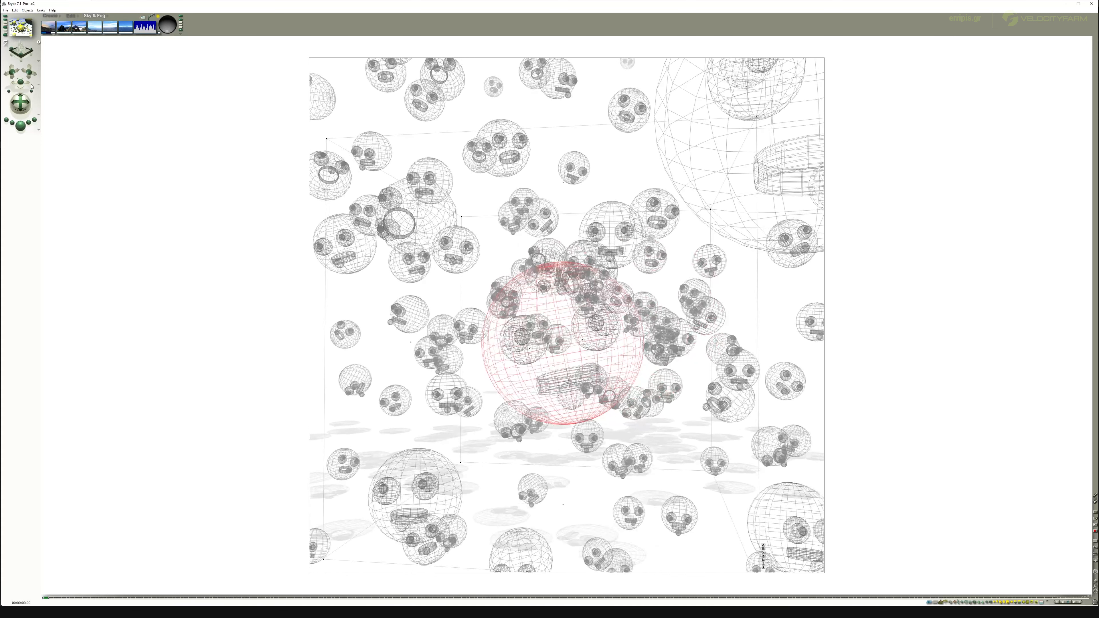
- Move the camera slightly sideways for the second eye's view and render the scene to disk as a bitmap named full_B
left_click_drag(20, 82, 20, 82)
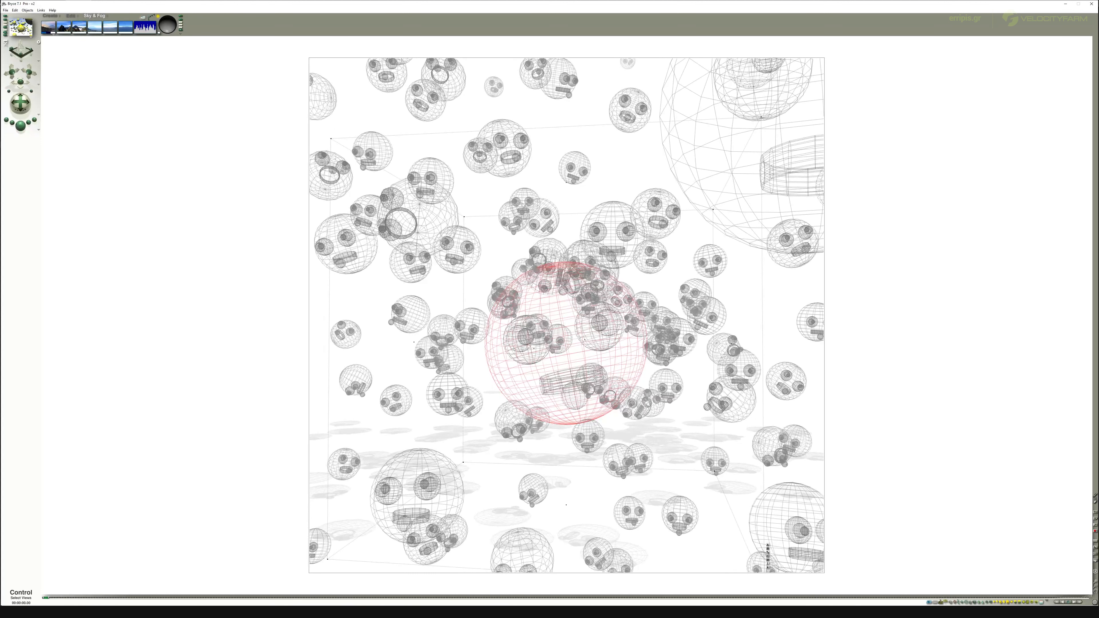
left_click(5, 10)
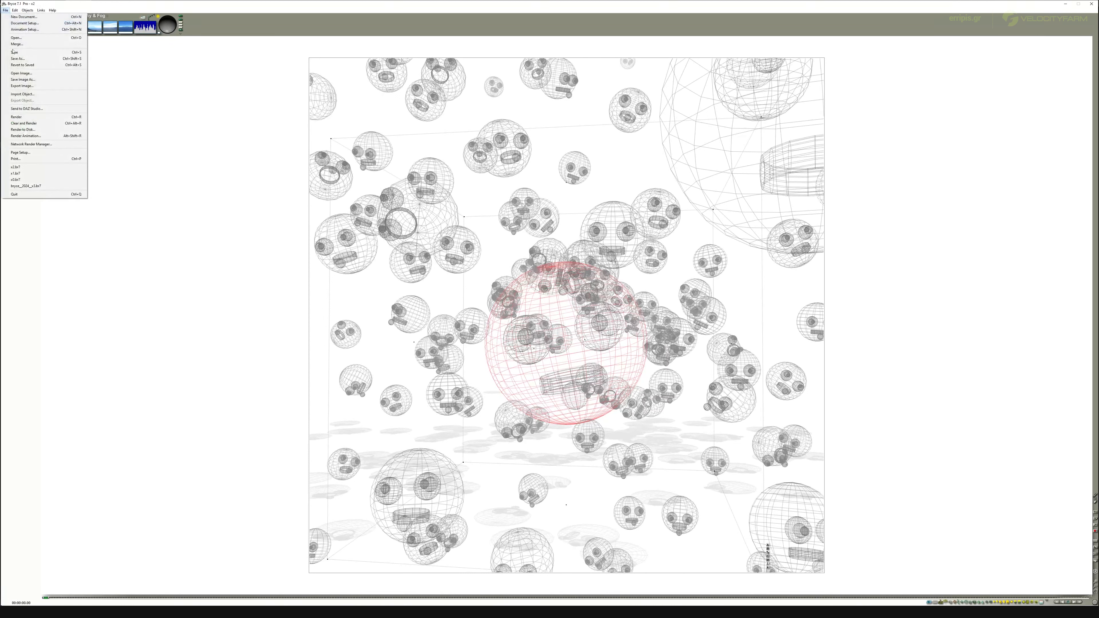
left_click(27, 130)
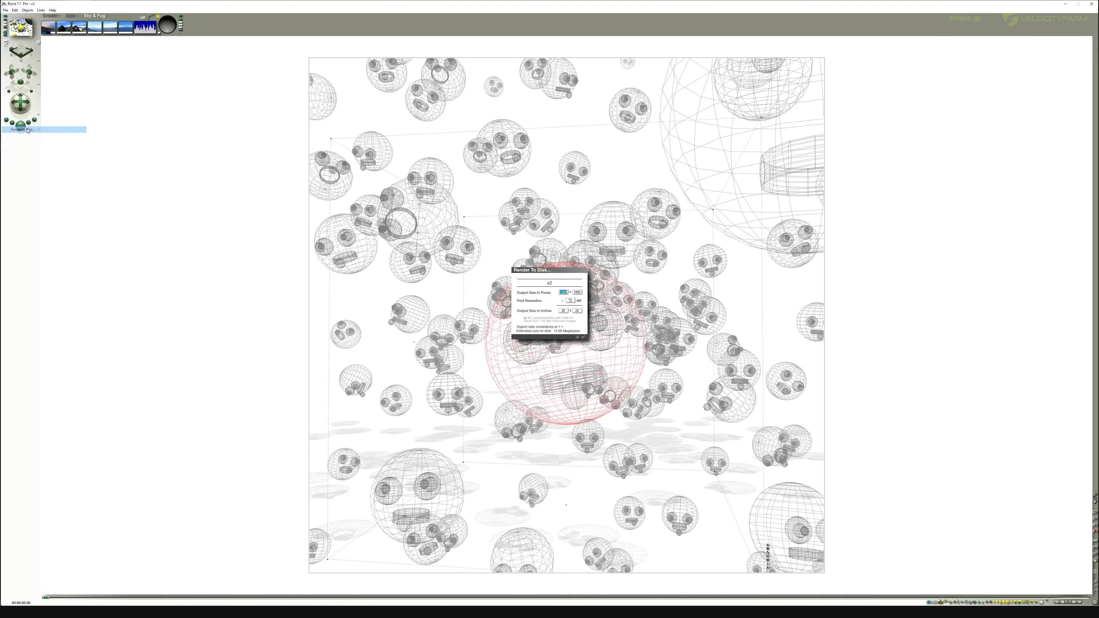
left_click(582, 337)
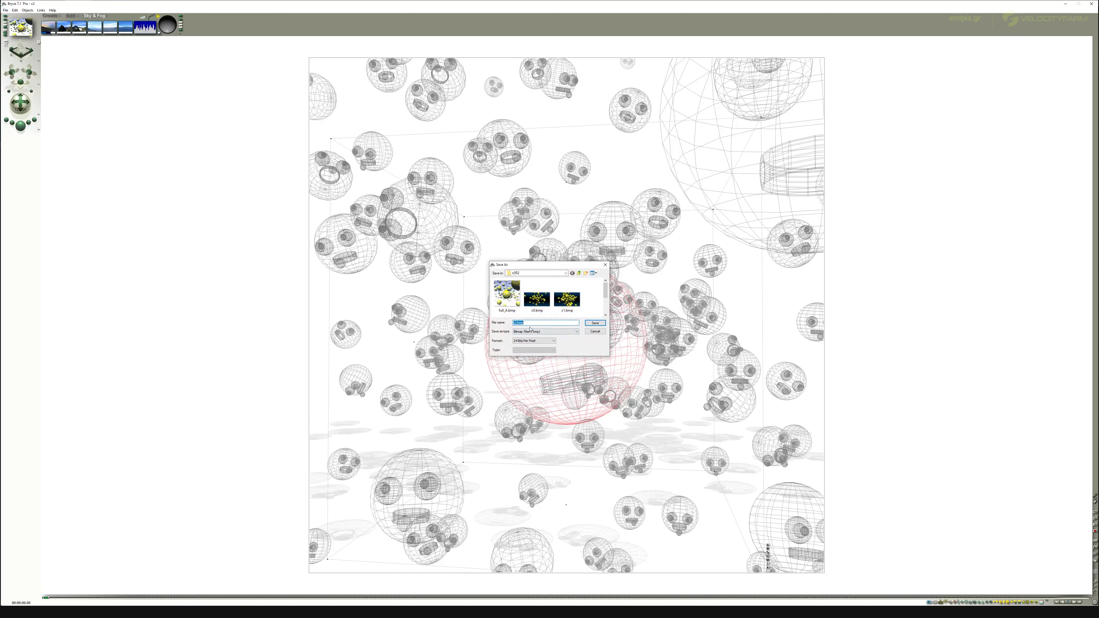
type("full_")
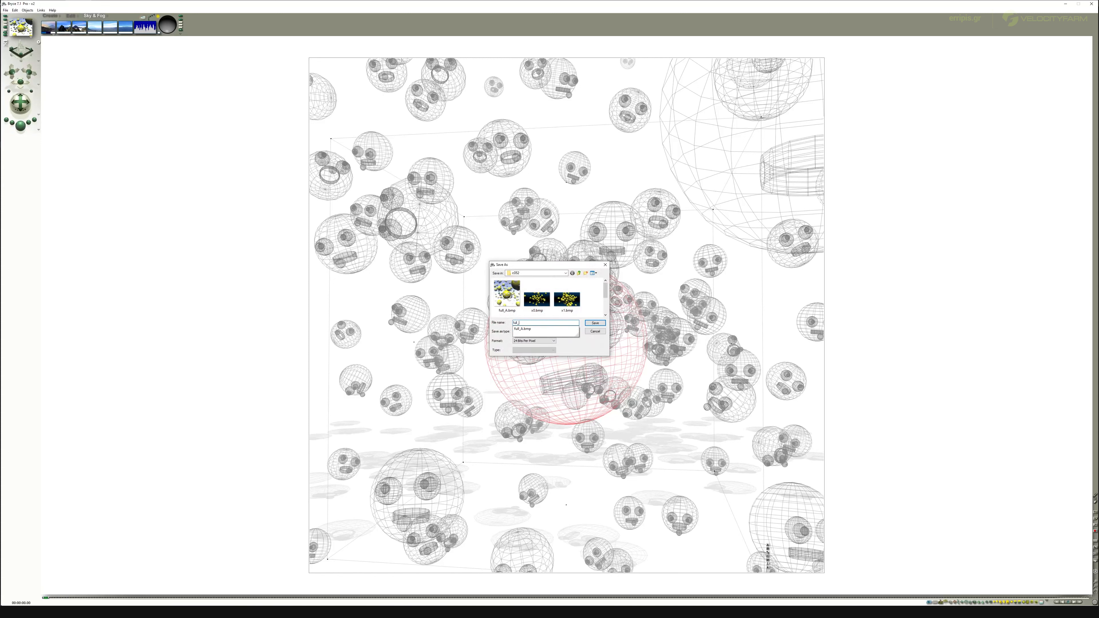
type("B")
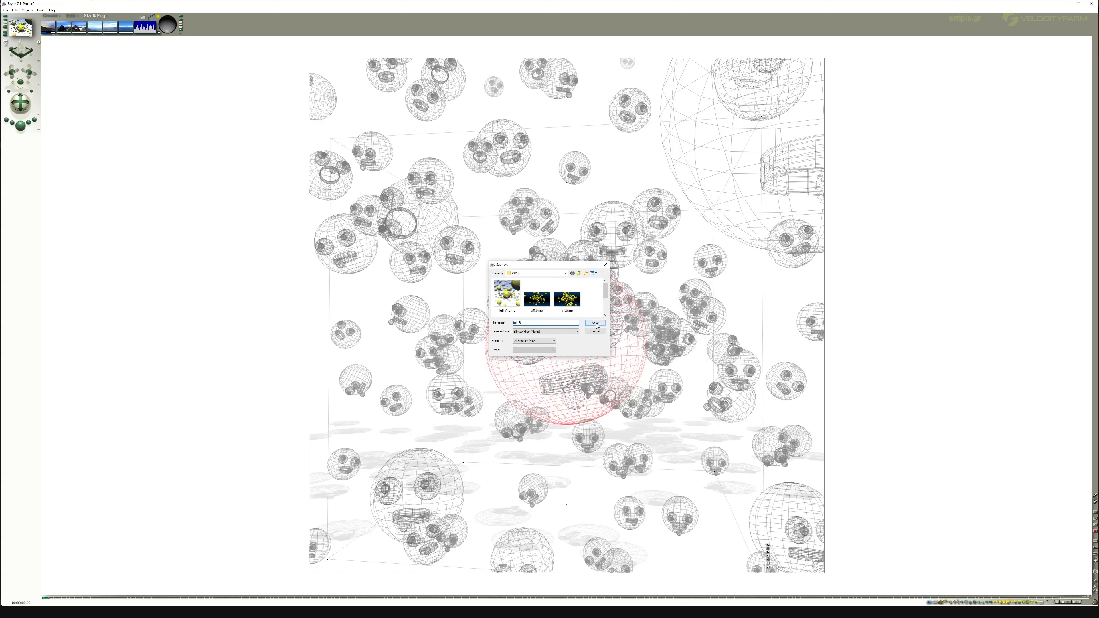
left_click(595, 324)
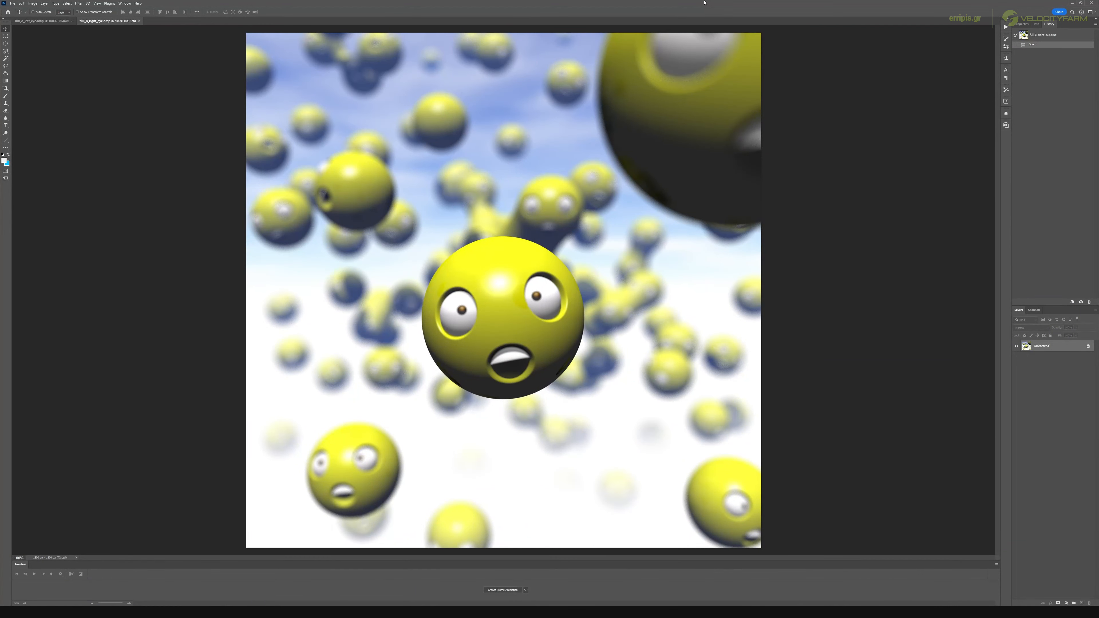
- Switch to Photoshop and convert the right-eye image's Background into a regular layer named right
left_click(41, 21)
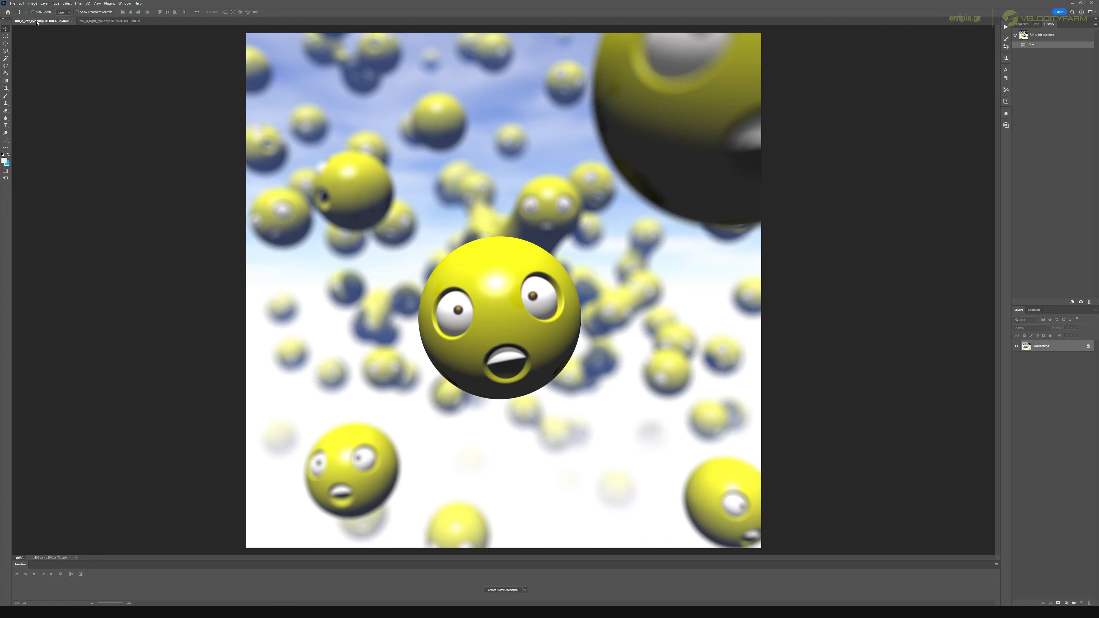
left_click(108, 21)
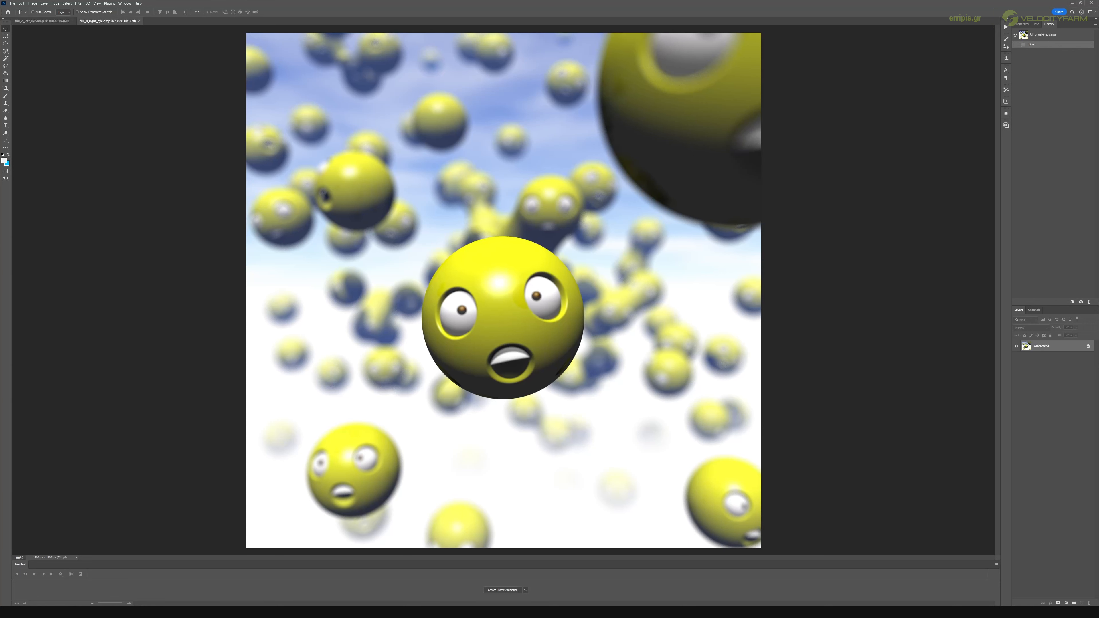
right_click(1050, 348)
key("Return")
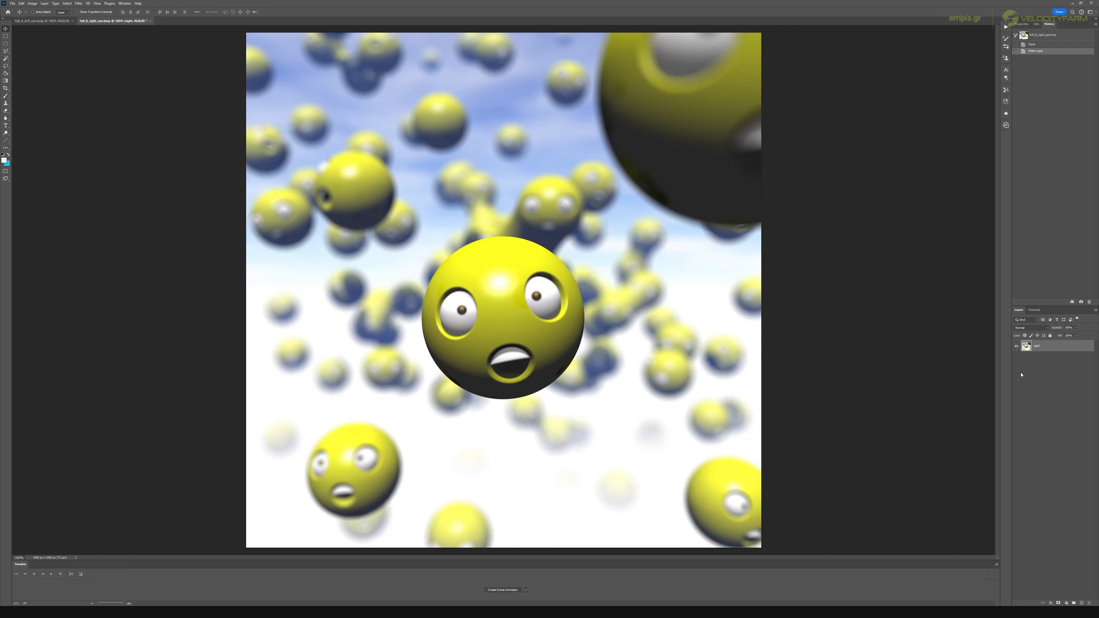
- Copy the left-eye image into the right-eye document as a new layer named left
left_click(61, 21)
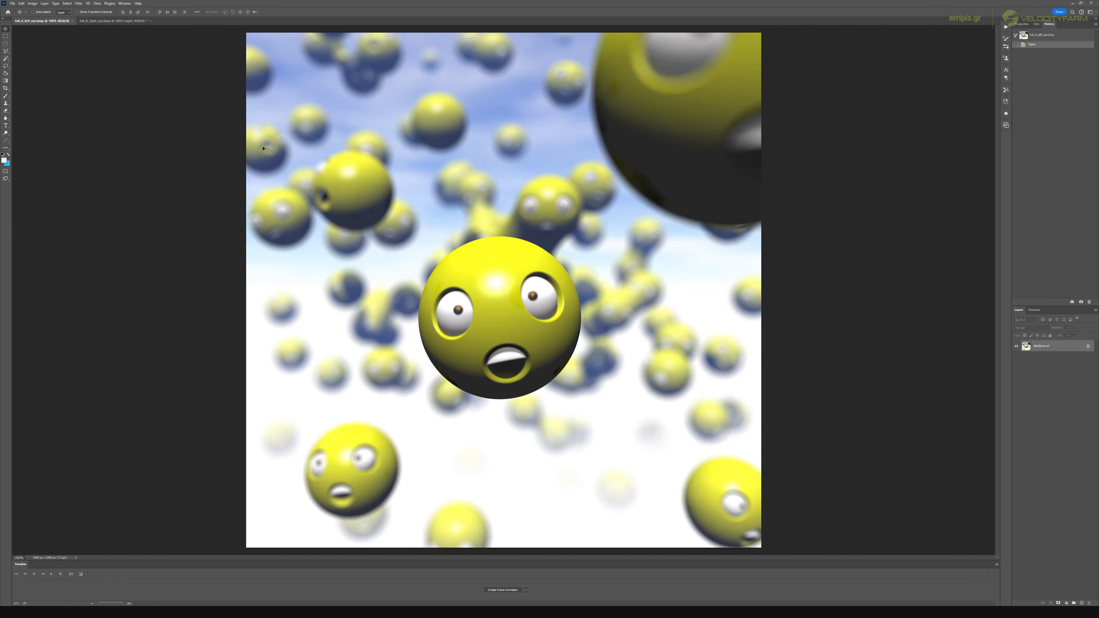
left_click_drag(142, 23, 433, 243)
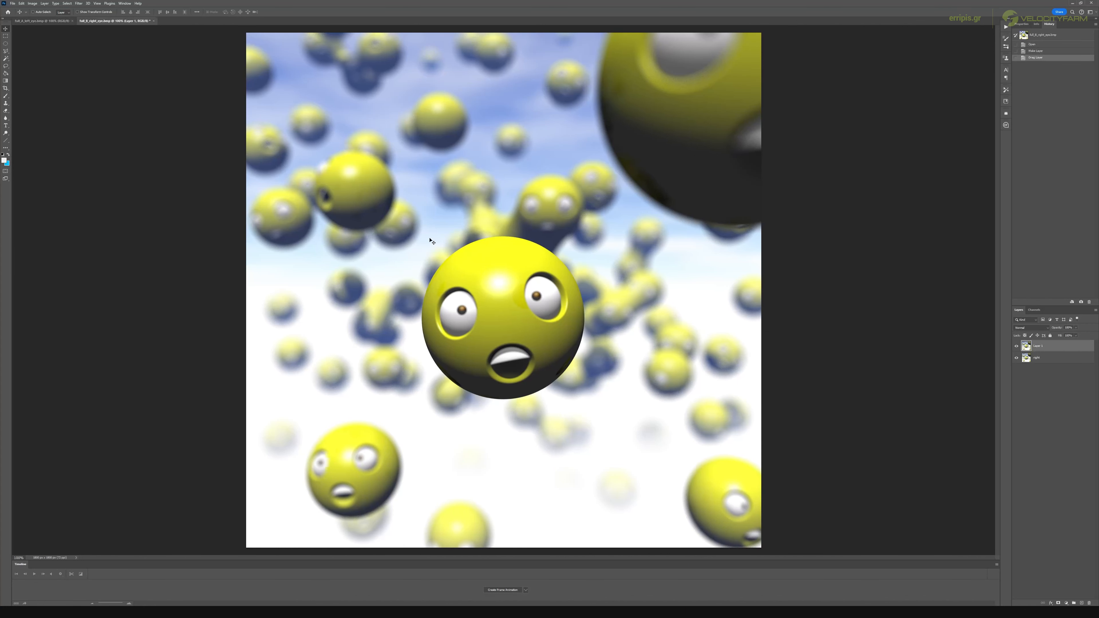
double_click(1038, 347)
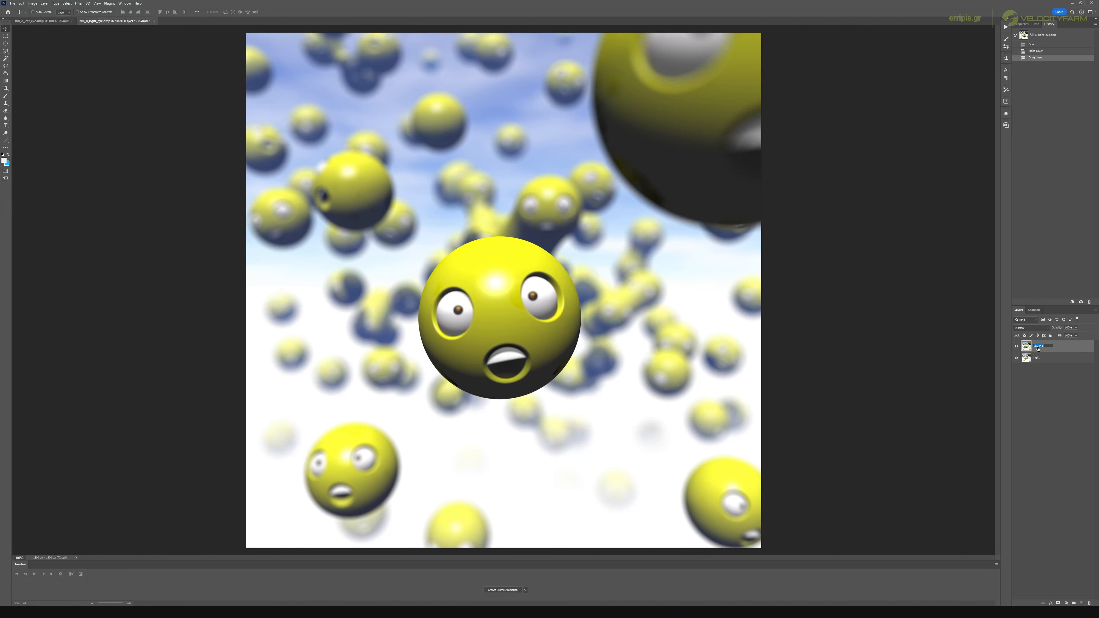
type("left")
key("Return")
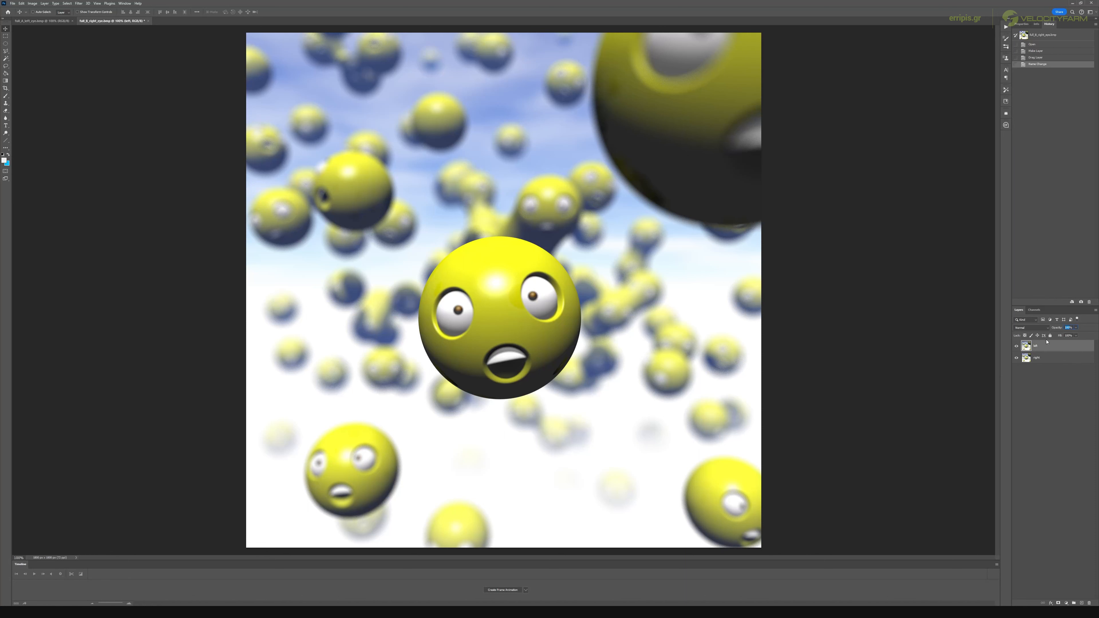
- Set the left layer to 50% opacity and shift it horizontally until its central face lines up with the right layer
type("50")
key("Return")
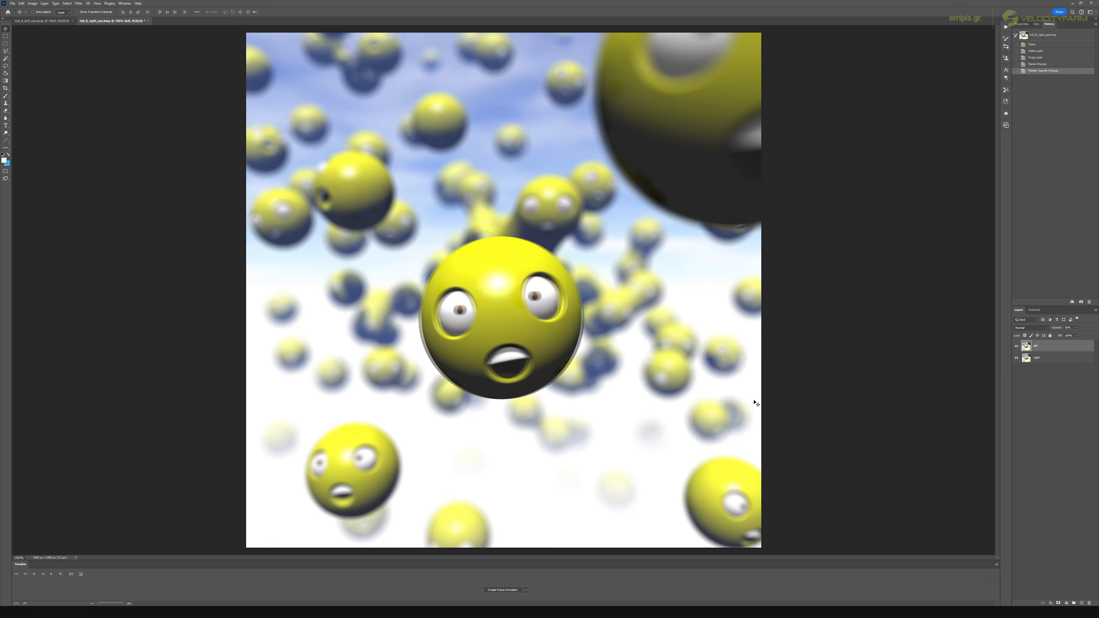
key("ctrl+plus")
key("ctrl+plus")
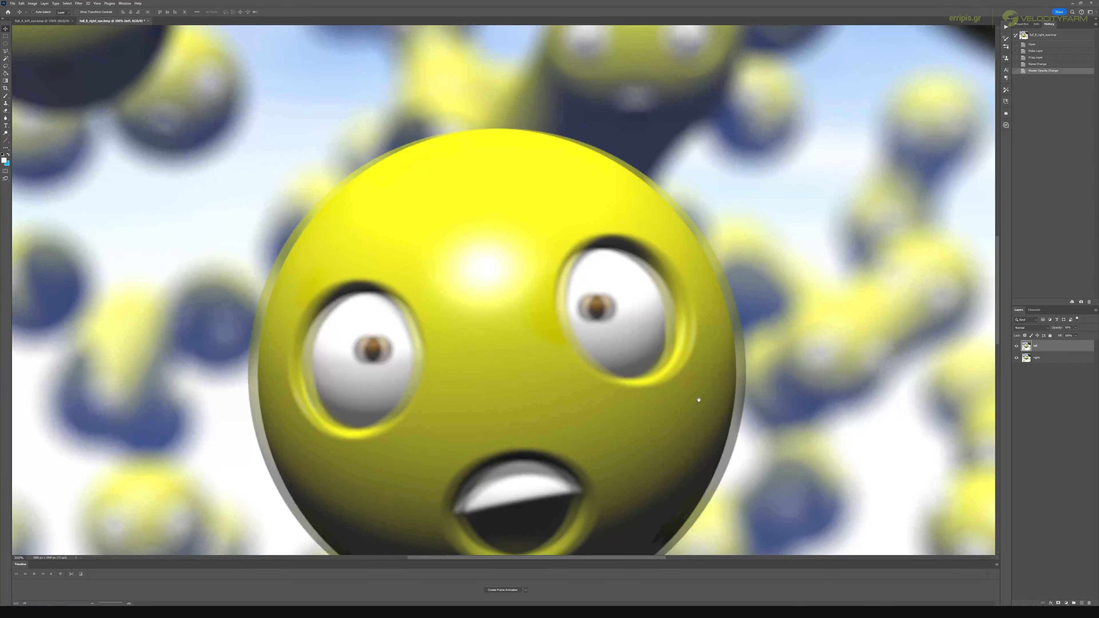
left_click_drag(696, 400, 696, 318)
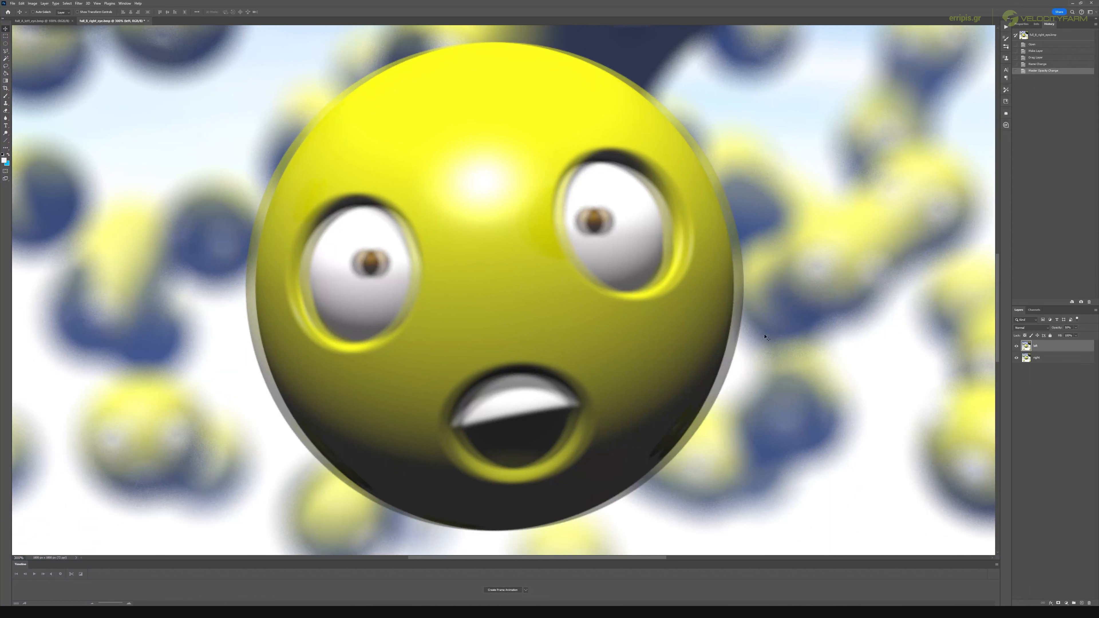
left_click_drag(503, 265, 517, 266)
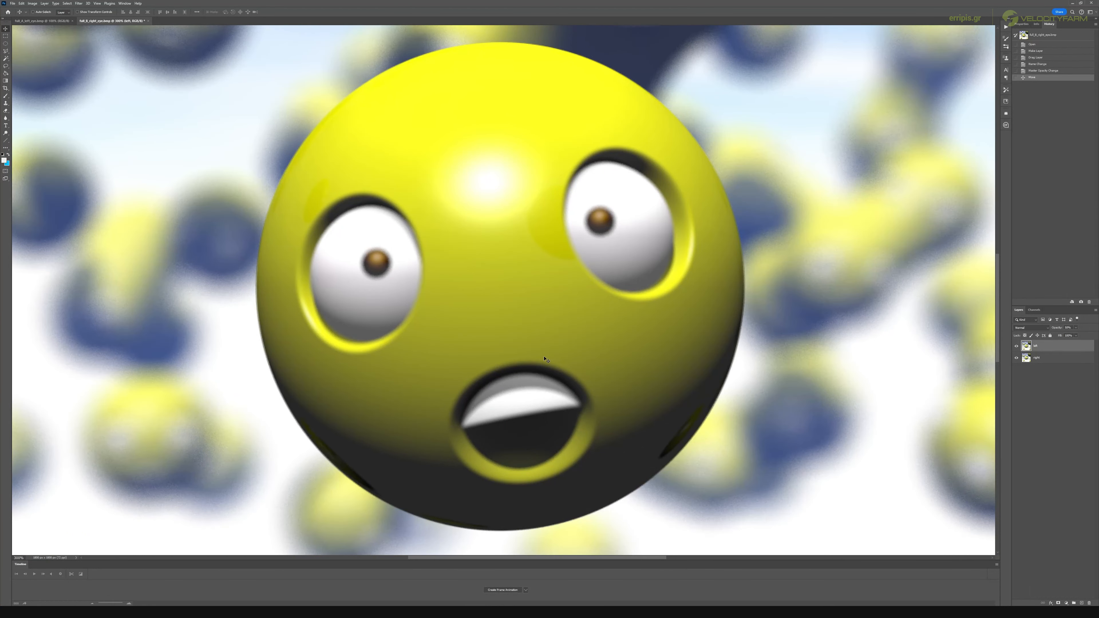
key("ctrl+0")
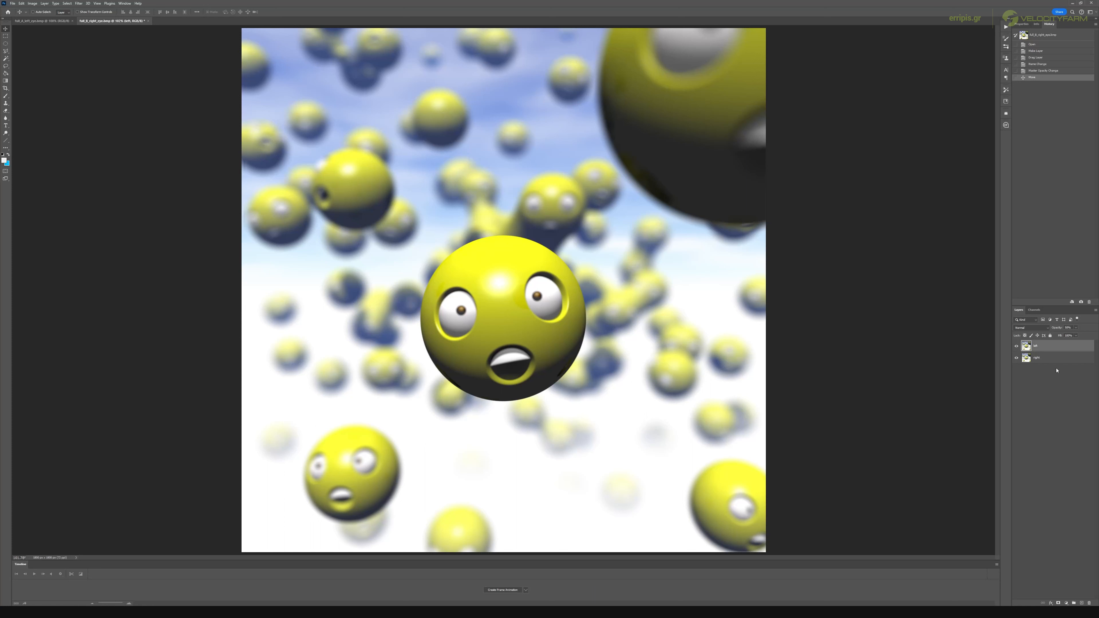
- Hide the right layer and set the left layer to 100% opacity, keeping the left layer visible
left_click(1017, 358)
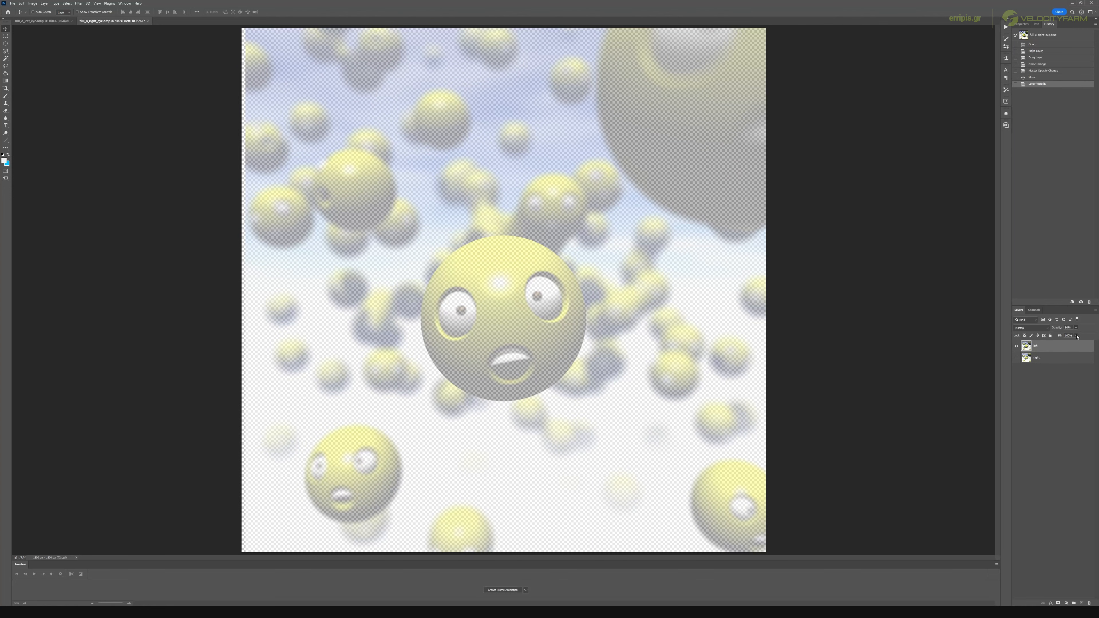
key("0")
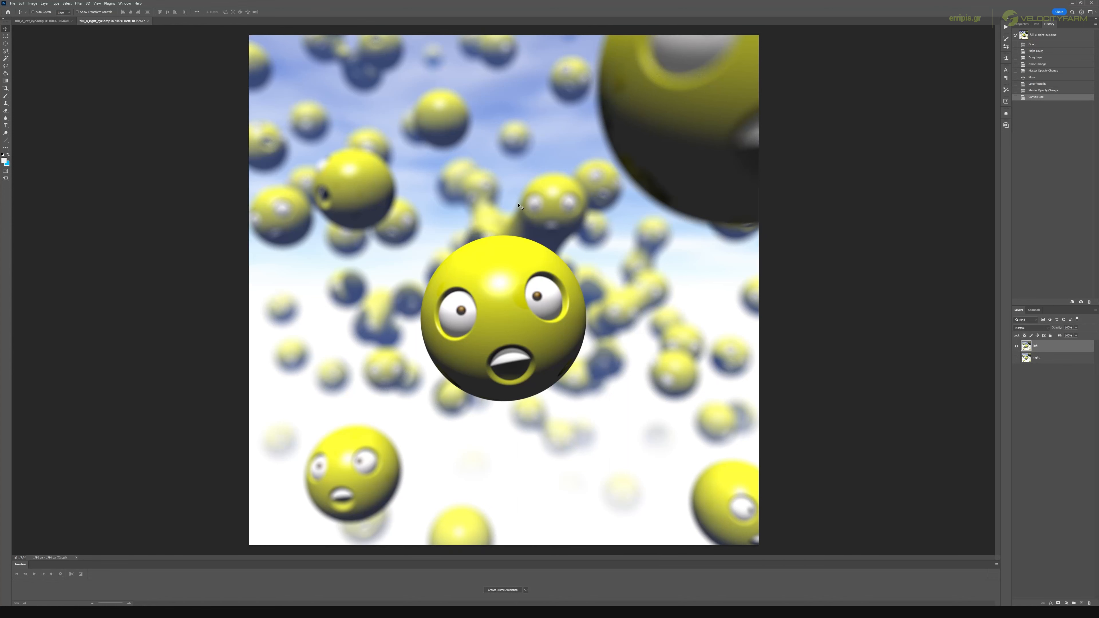
left_click(1016, 347)
left_click(1017, 347)
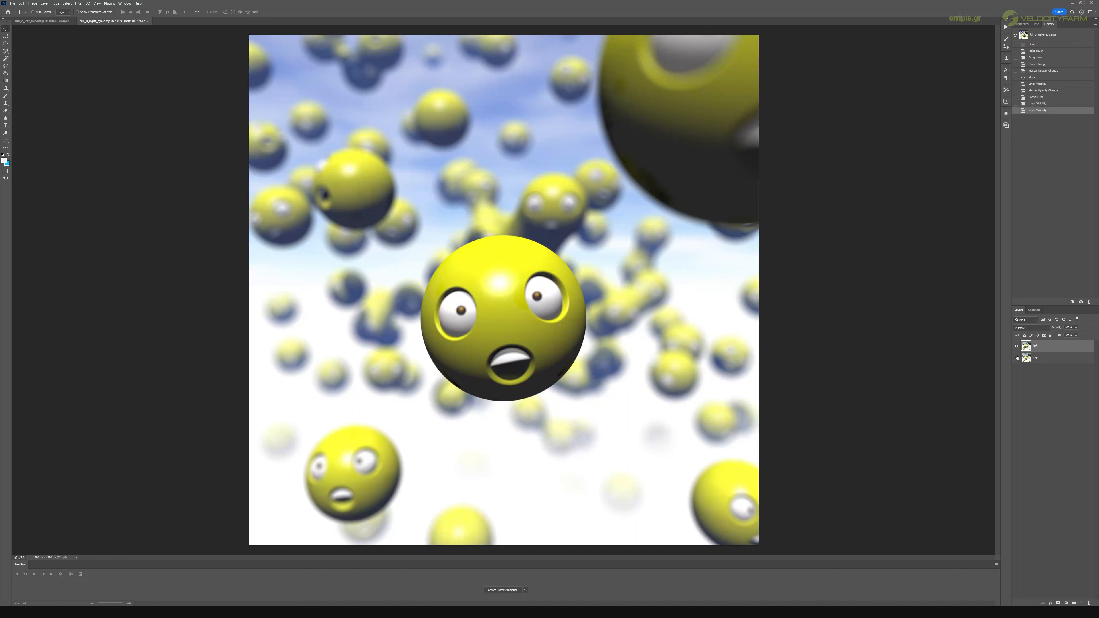
- Add and rename a new layer above the left layer, and fill it with the near-white foreground colour using the Paint Bucket
left_click(1083, 603)
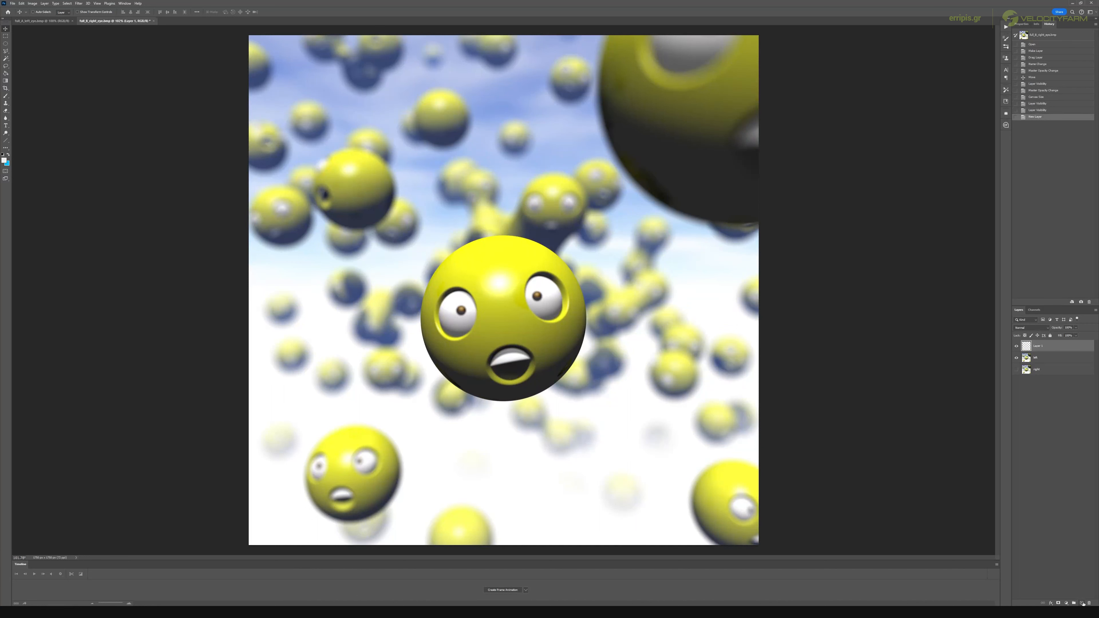
double_click(1039, 347)
key("Return")
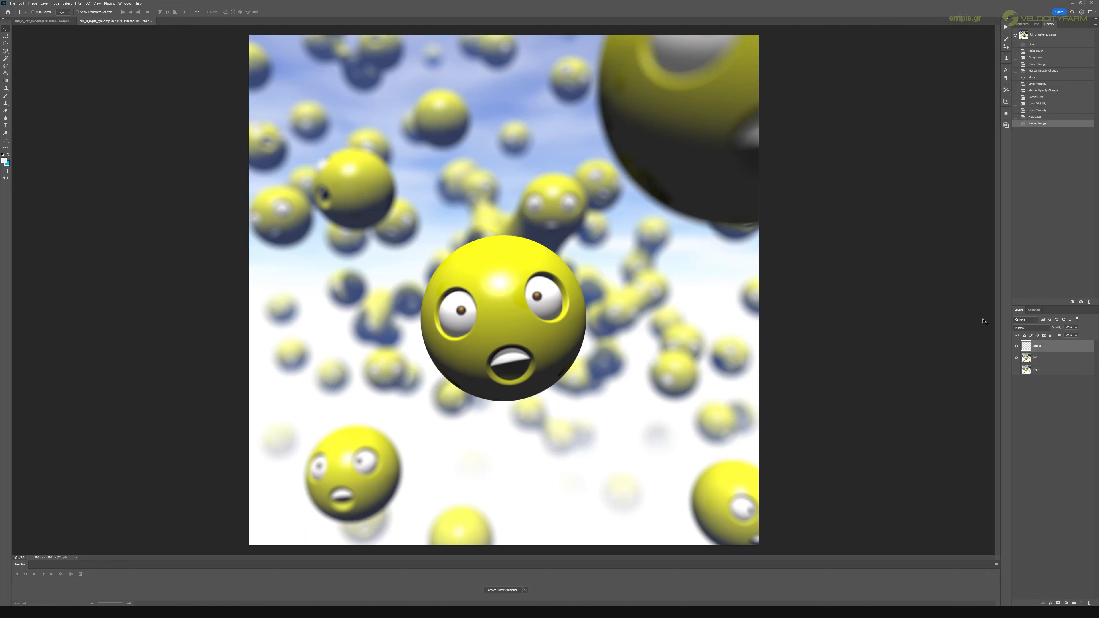
left_click(5, 73)
left_click(393, 235)
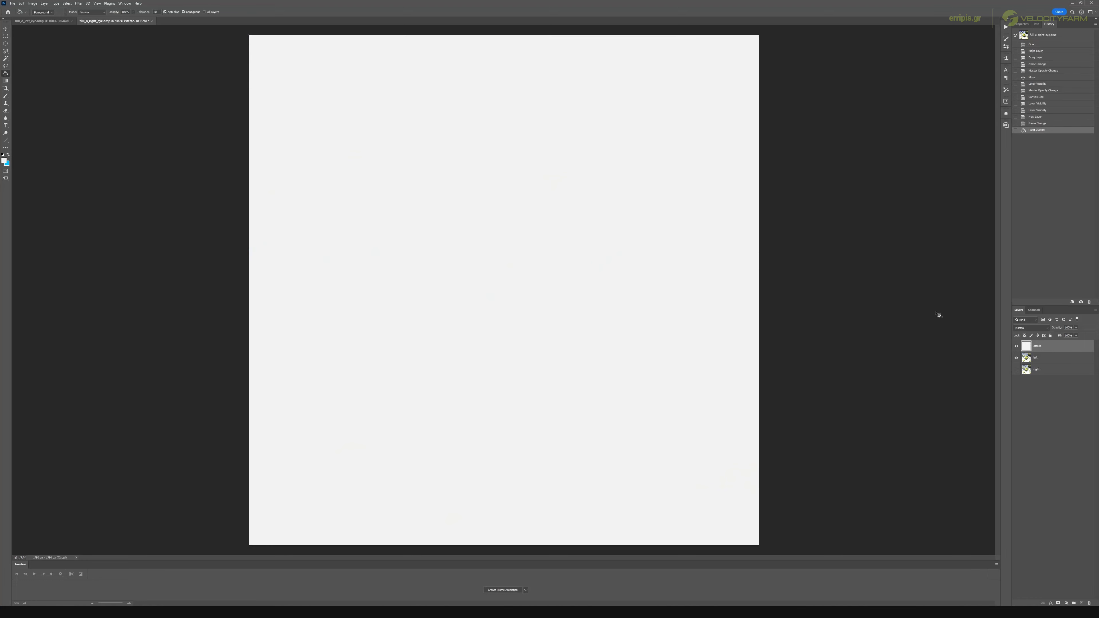
- Show only the right layer and copy the entire canvas of its Red channel
left_click(1017, 346)
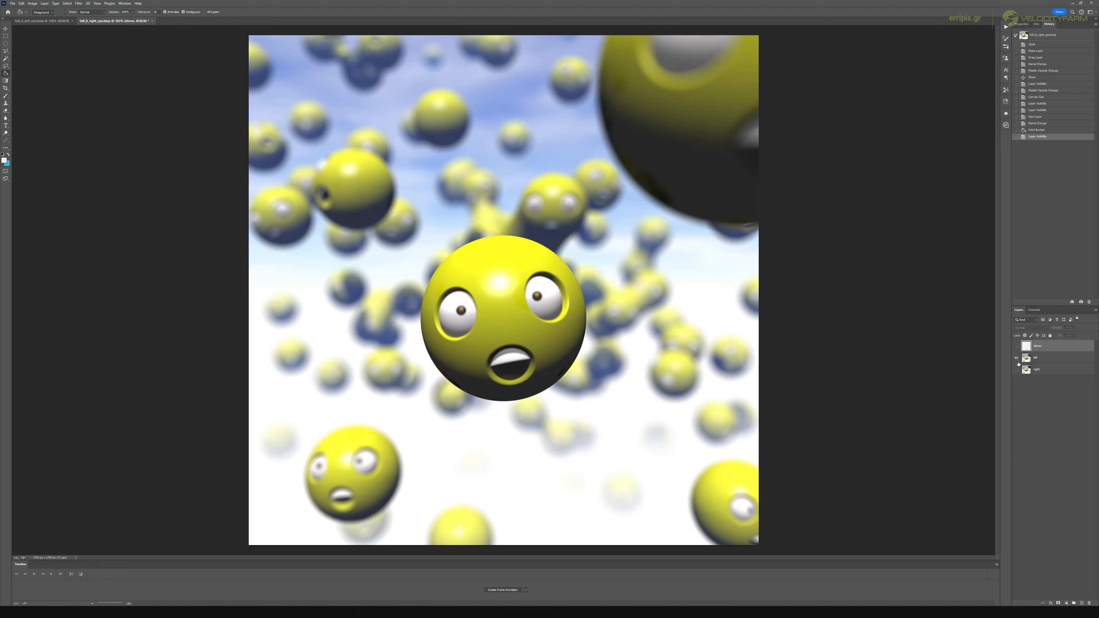
left_click(1016, 358)
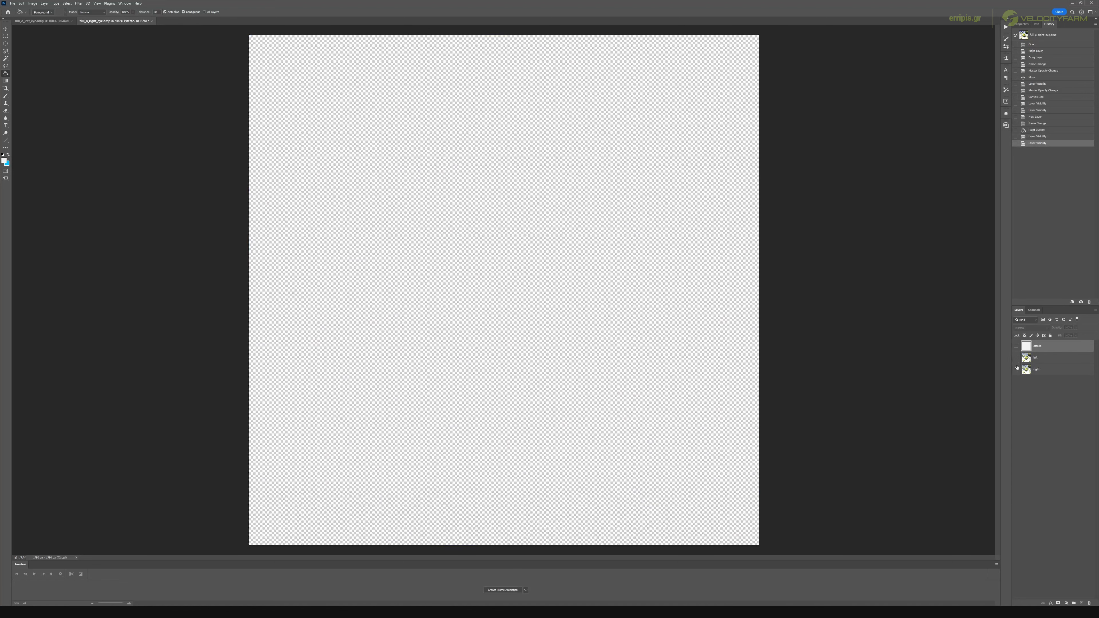
left_click(1017, 370)
left_click(1039, 370)
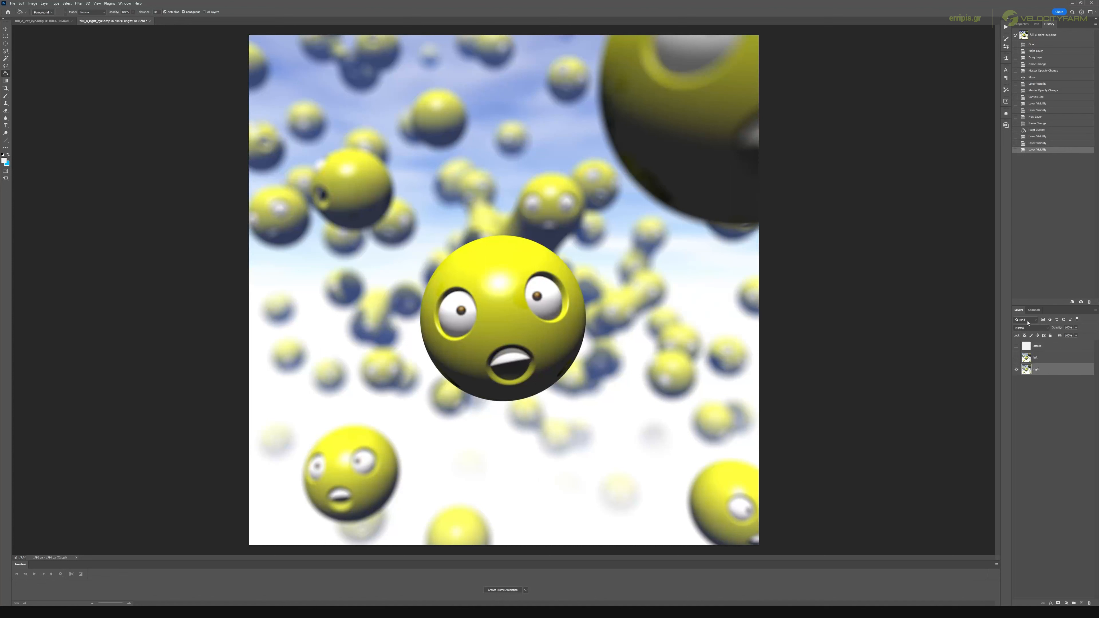
left_click(1030, 310)
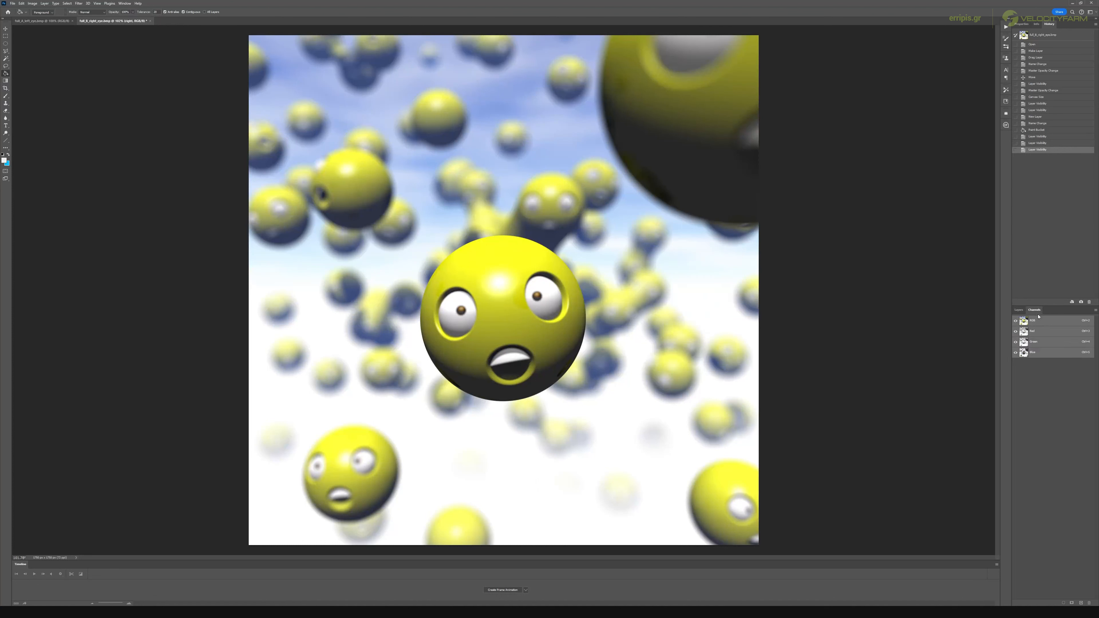
left_click(1041, 334)
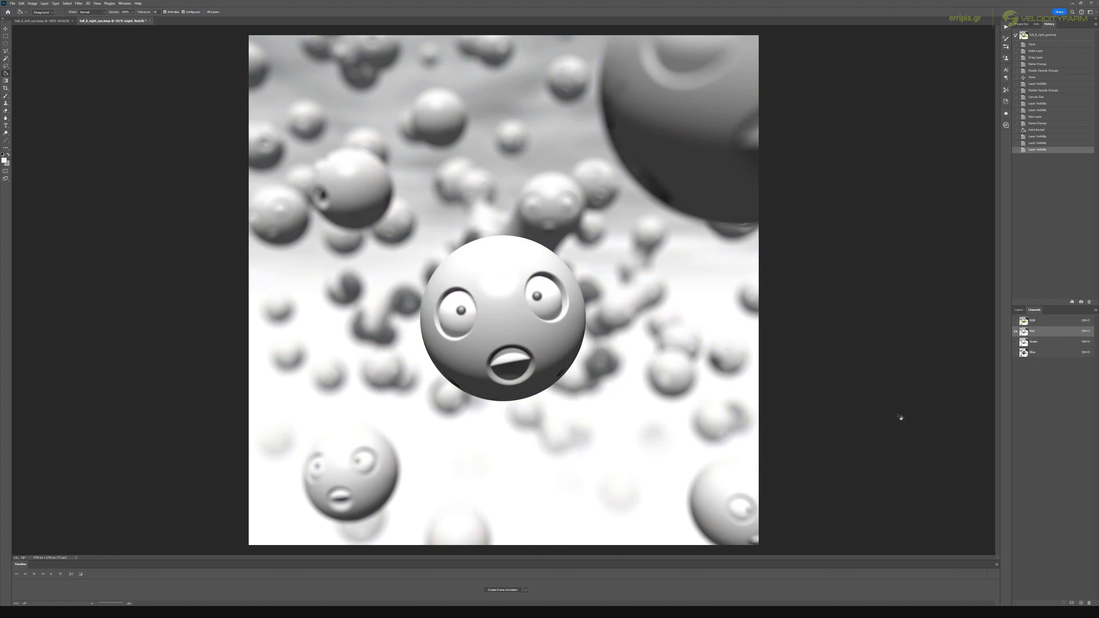
key("ctrl+a")
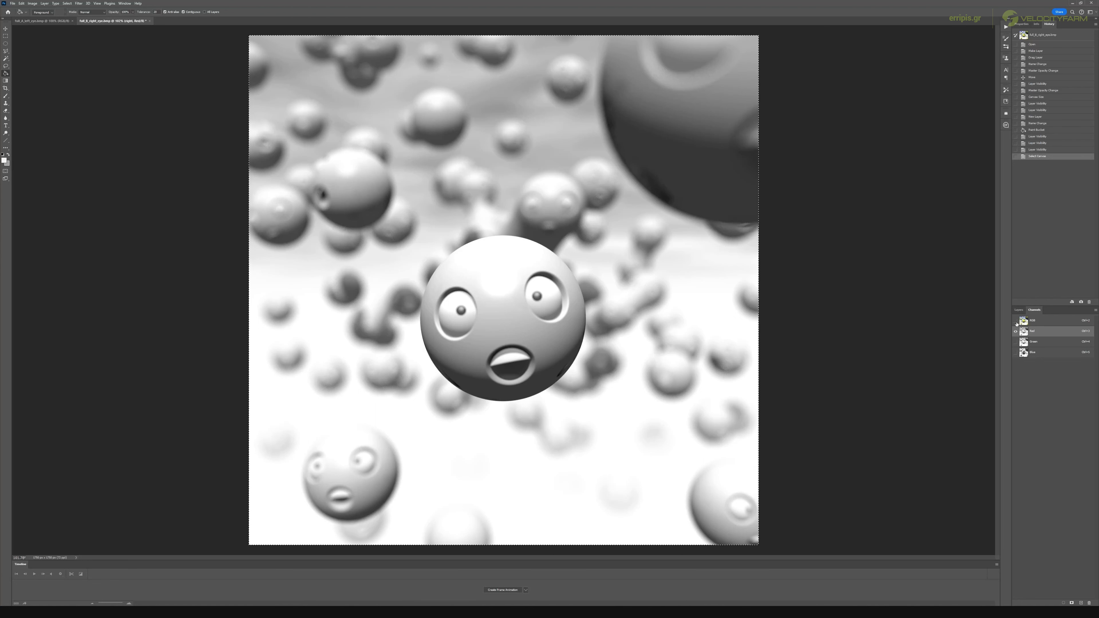
left_click(1034, 325)
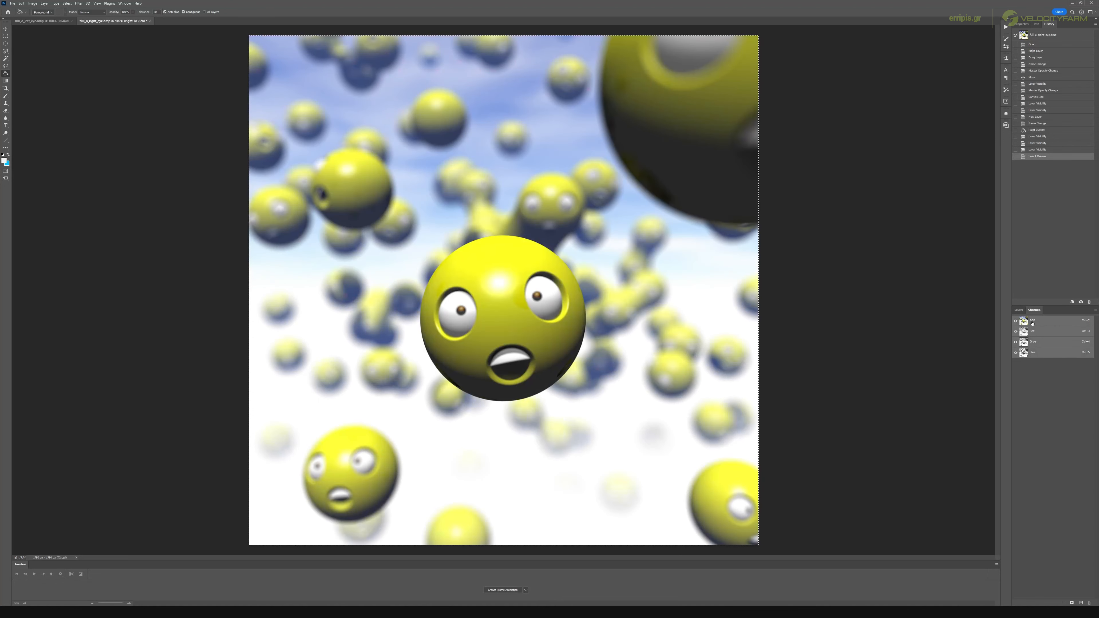
- Show the near-white top layer, paste the copied image into its Red channel, and display the RGB composite
left_click(1018, 310)
left_click(1042, 349)
left_click(1017, 346)
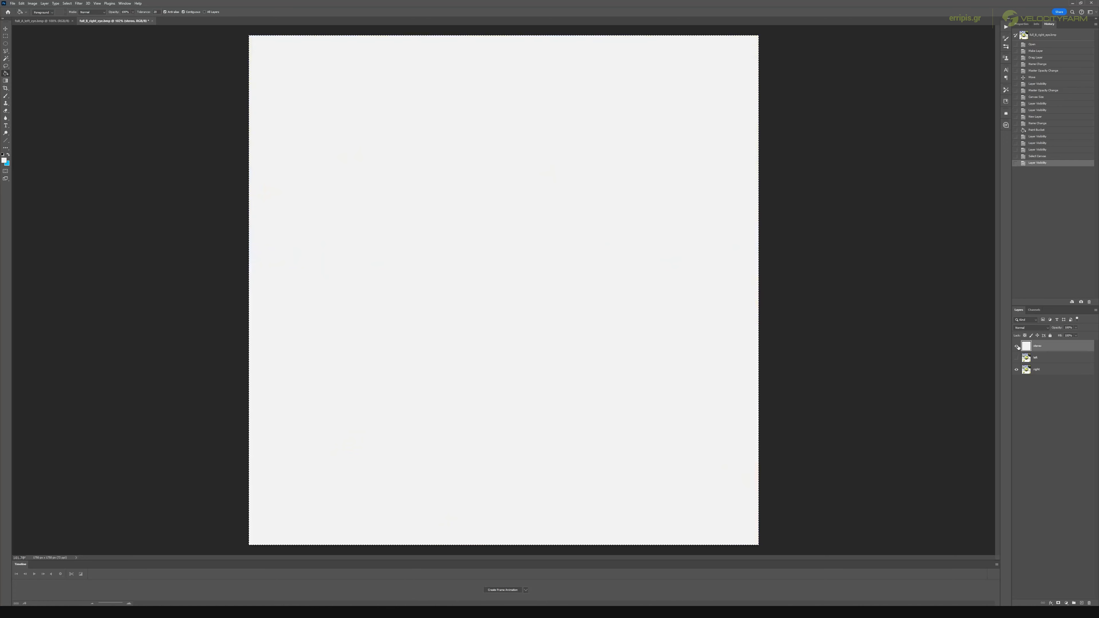
left_click(1033, 310)
left_click(1039, 352)
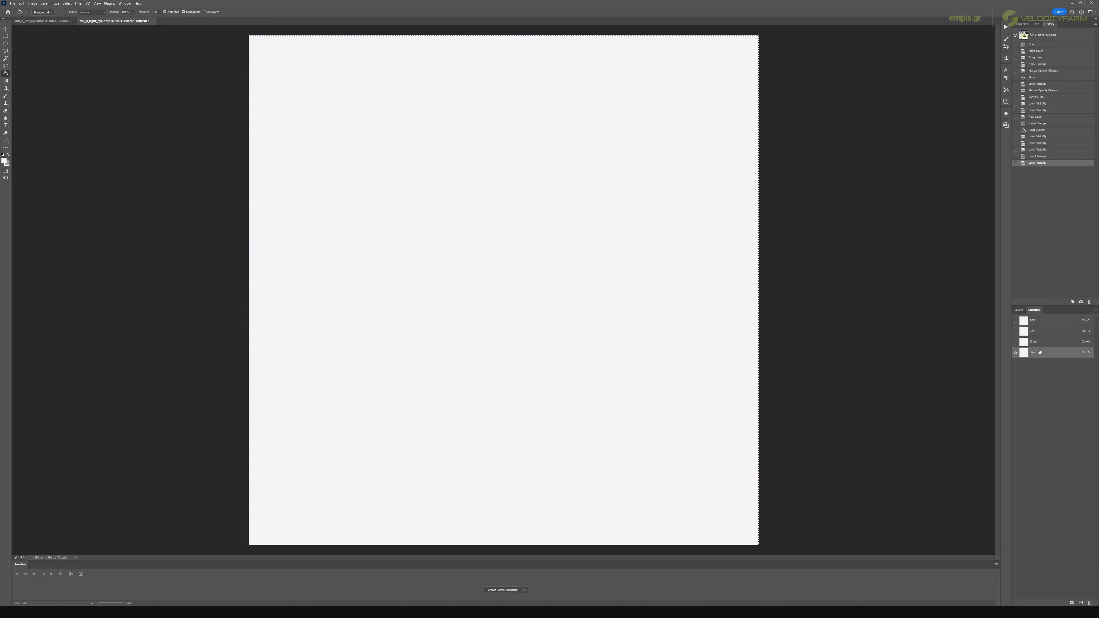
left_click(1035, 331)
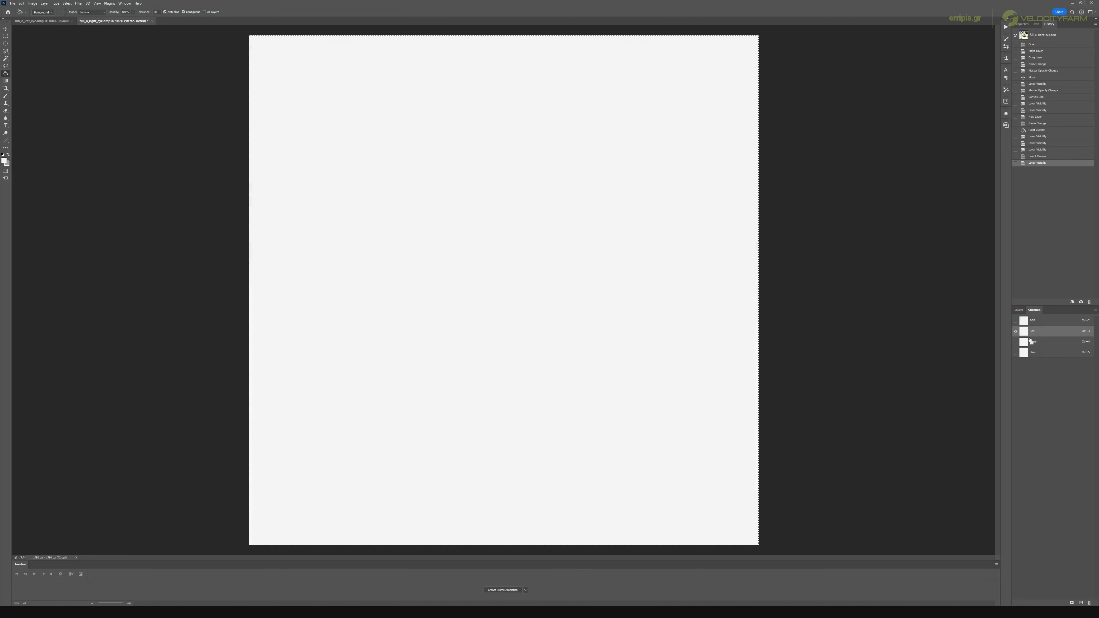
key("ctrl+v")
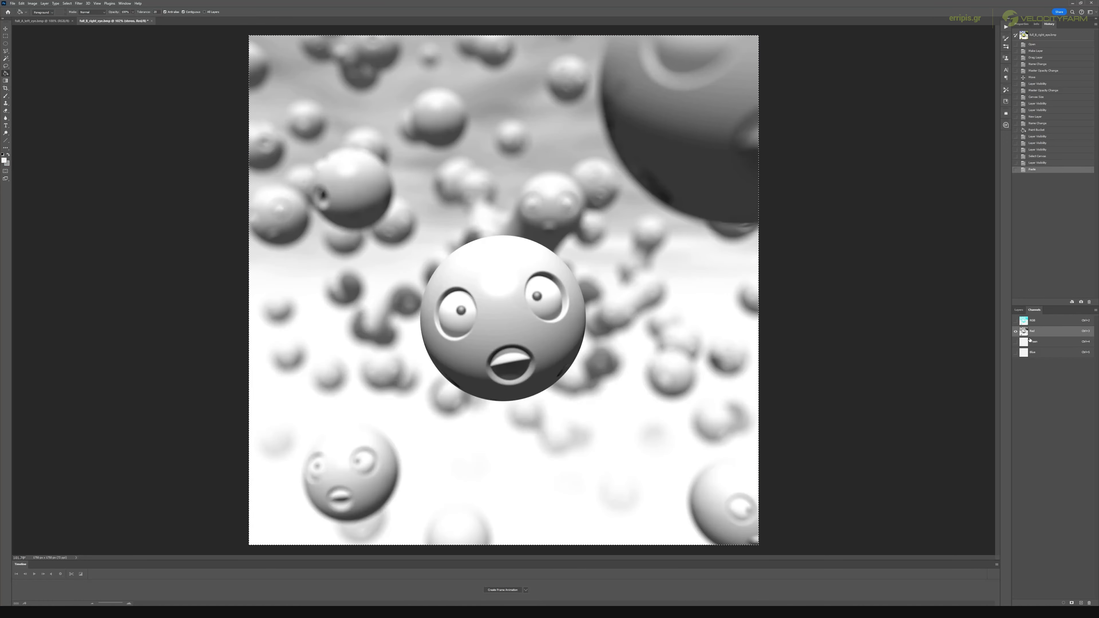
left_click(1019, 310)
left_click(1034, 310)
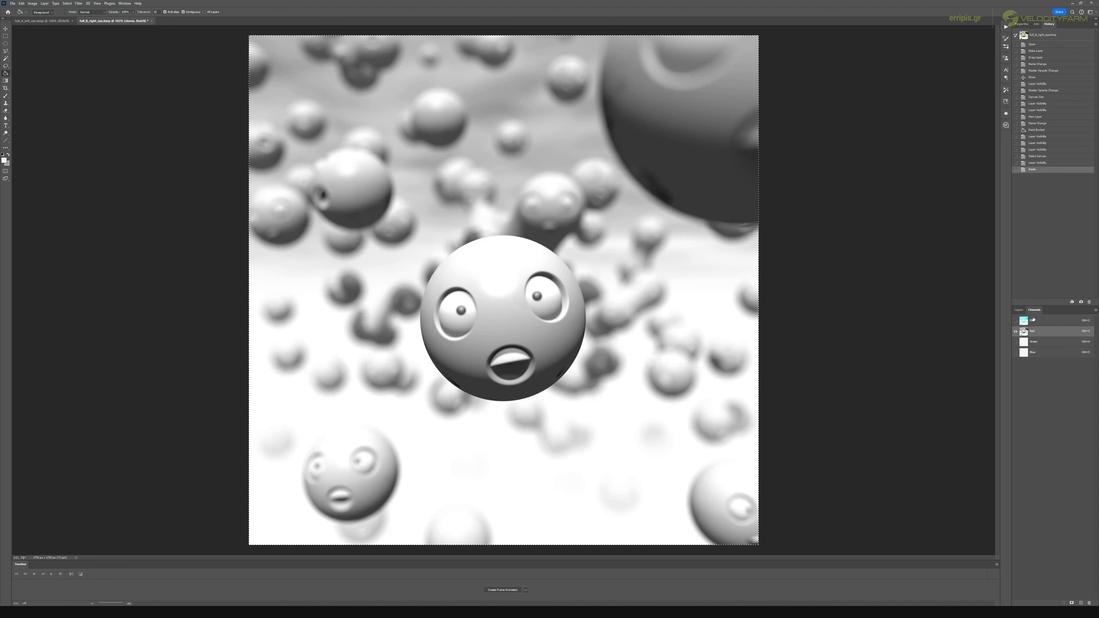
left_click(1032, 321)
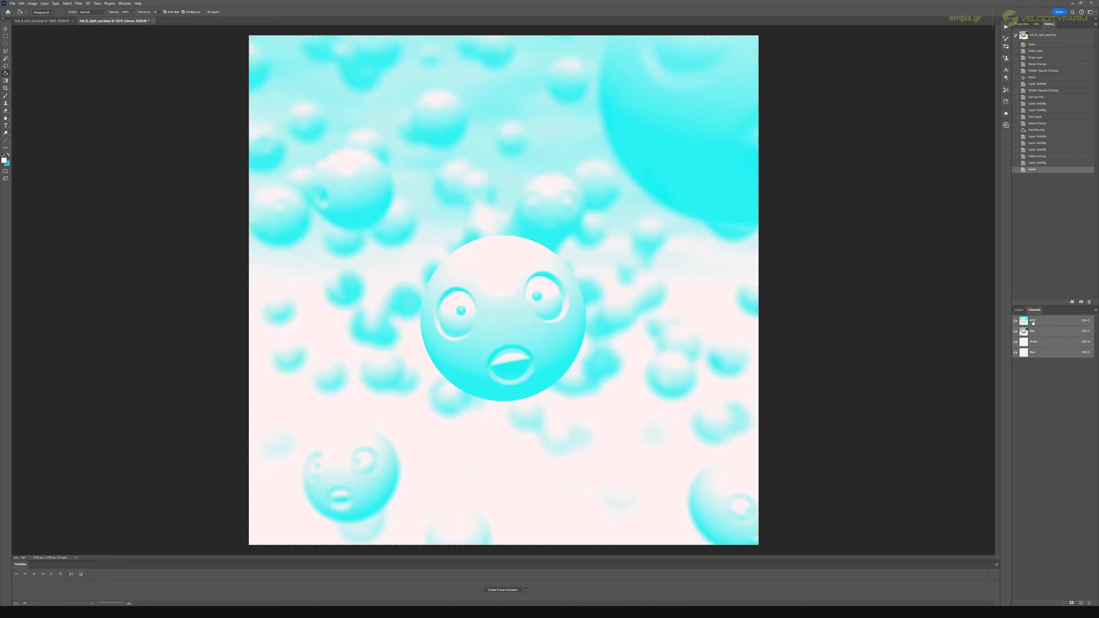
- Leave only the left layer visible and copy the entire canvas of its Green channel
left_click(1018, 310)
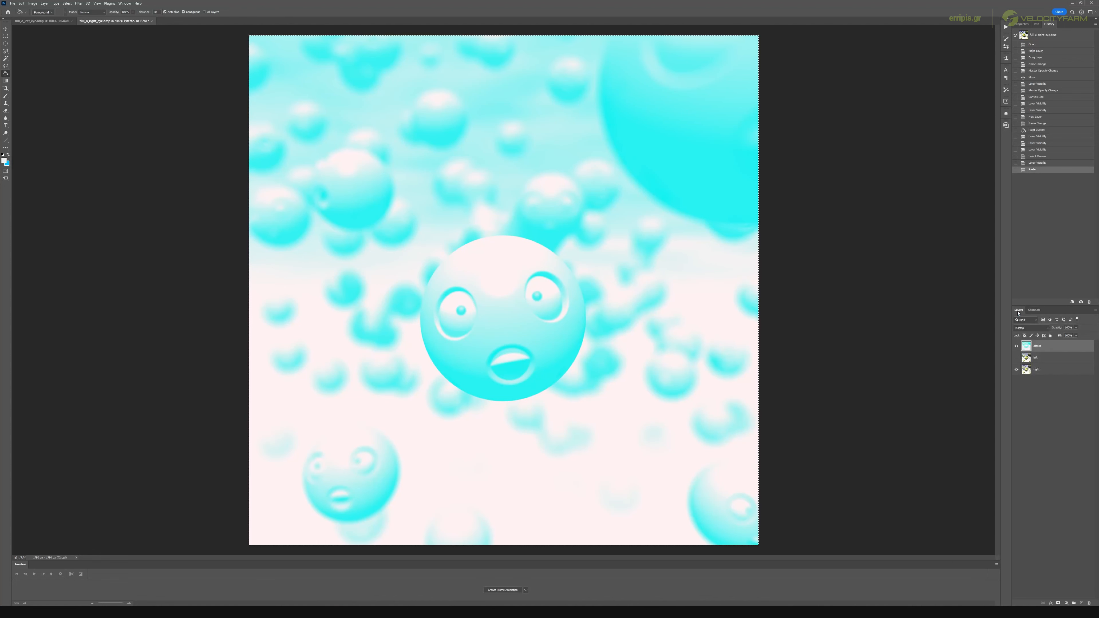
left_click(1017, 358)
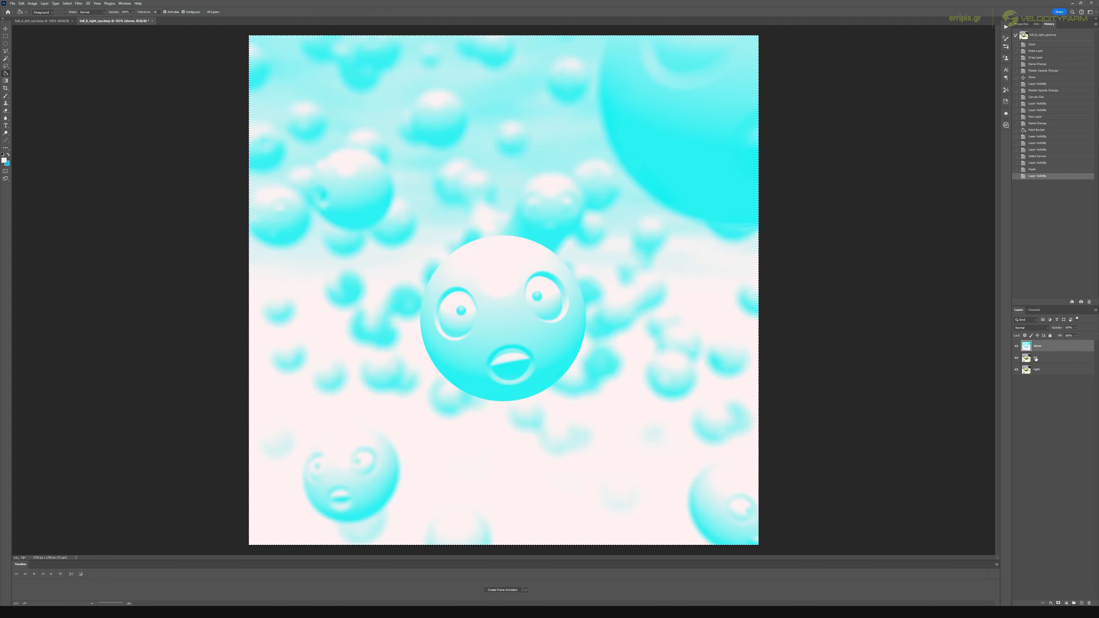
left_click(1026, 358)
left_click(1034, 310)
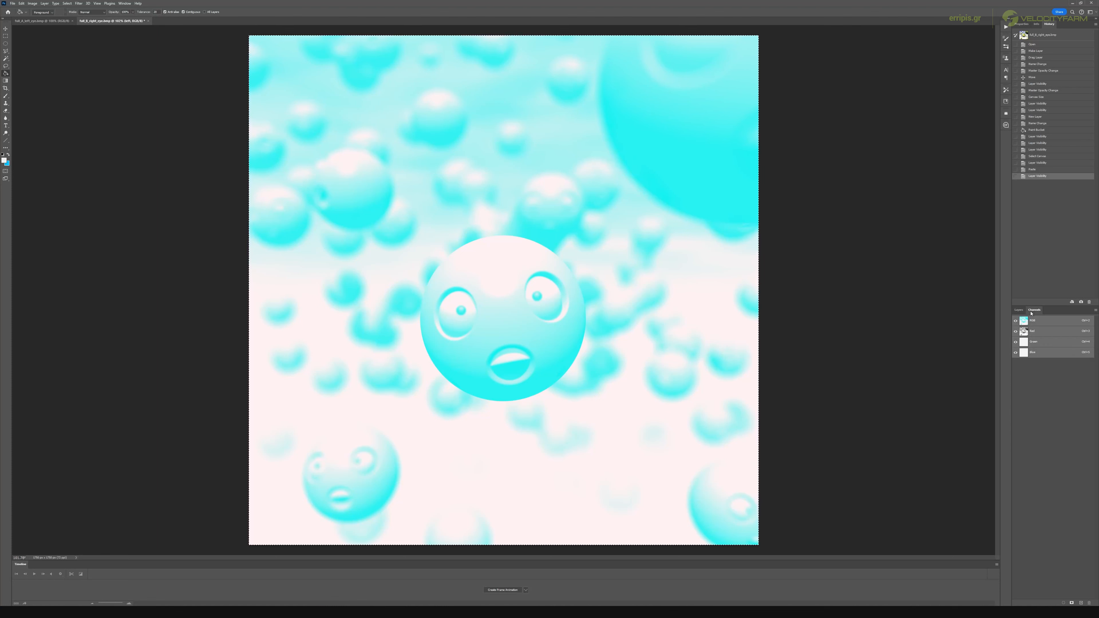
left_click(1041, 342)
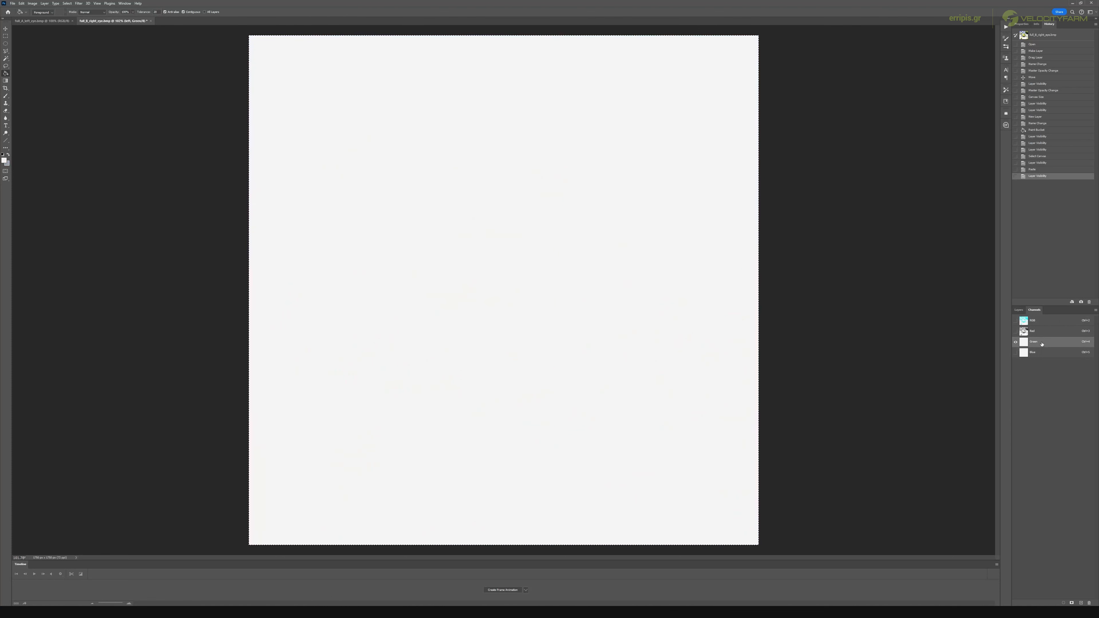
left_click(1026, 320)
left_click(1018, 310)
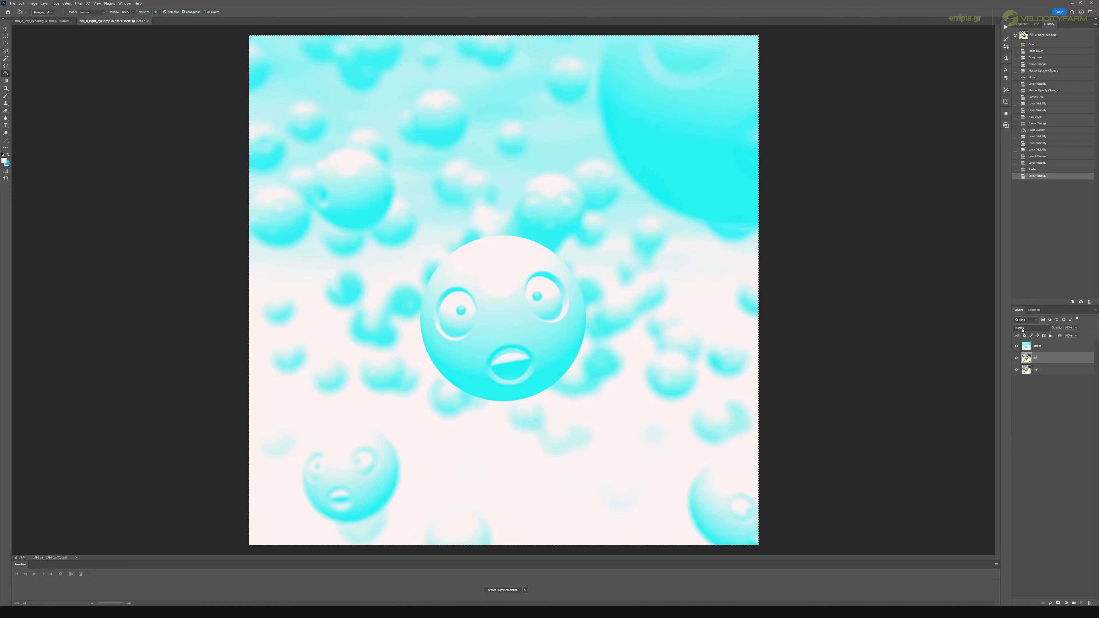
left_click(1016, 346)
left_click(1017, 369)
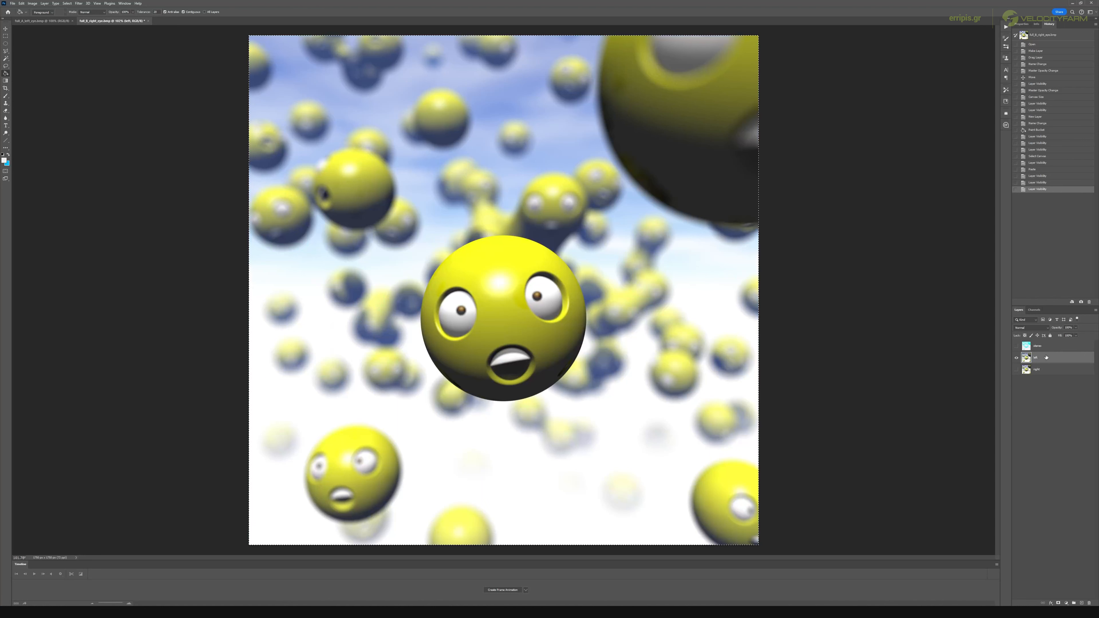
left_click(1033, 310)
left_click(1042, 345)
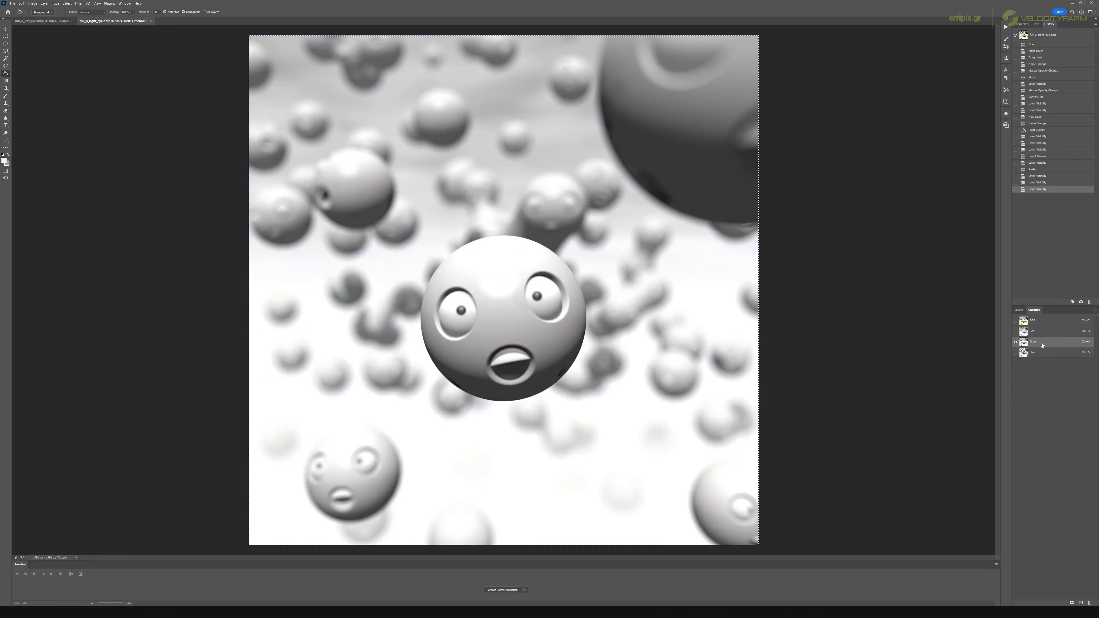
key("ctrl+a")
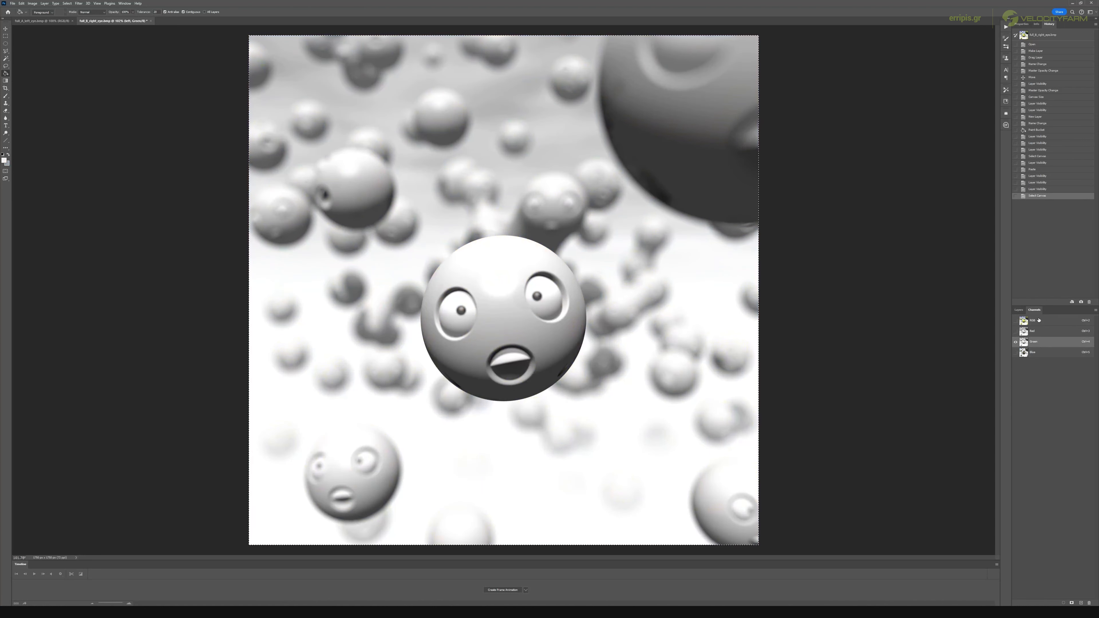
left_click(1039, 320)
- Show the top layer again, paste the copied image into its Green channel, and restore the RGB composite
left_click(1018, 310)
left_click(1025, 344)
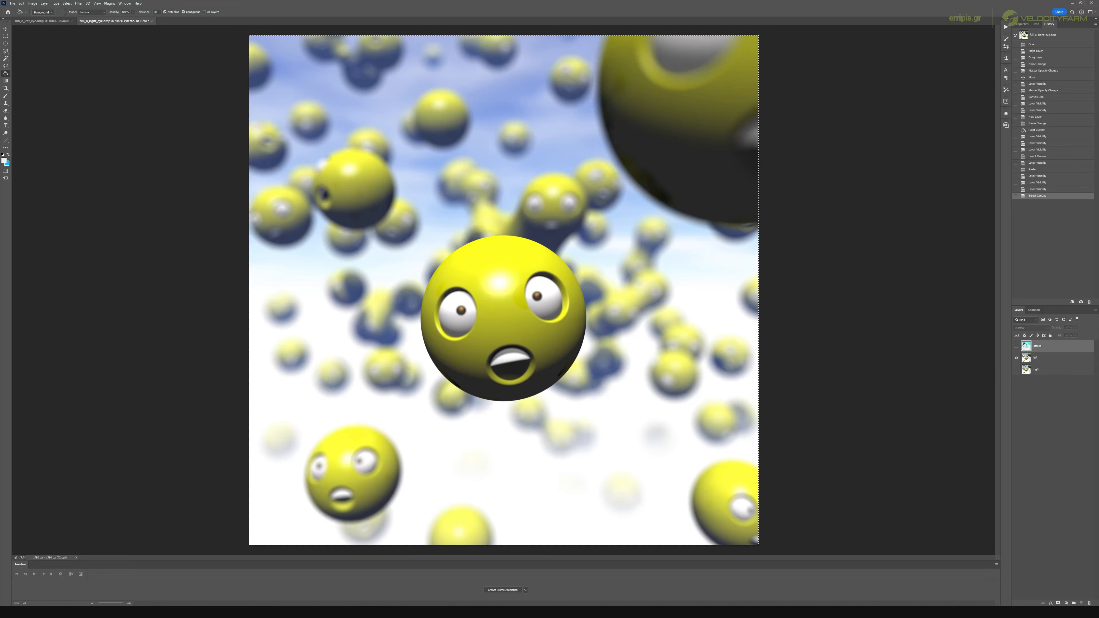
left_click(1017, 346)
left_click(1034, 310)
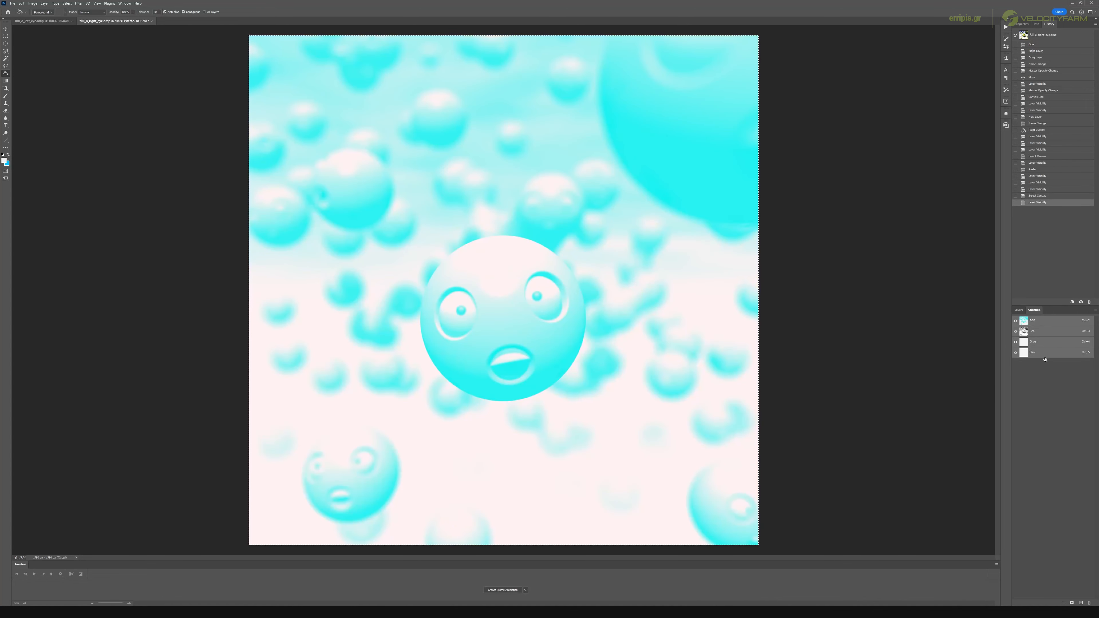
left_click(1046, 342)
key("ctrl+v")
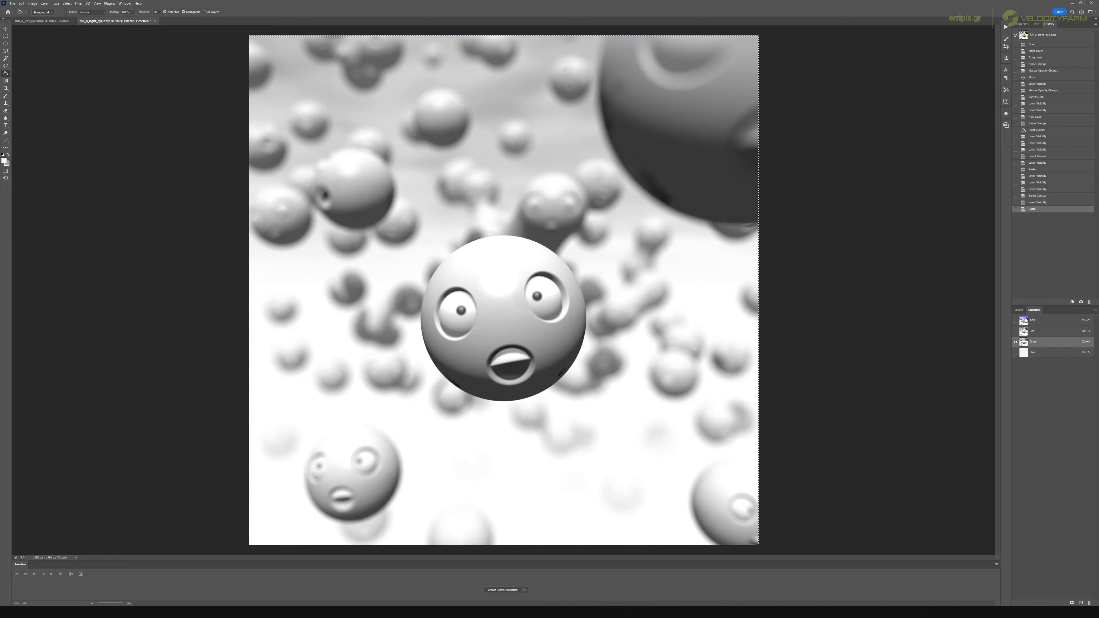
left_click(1016, 321)
- Hide the top layer and copy the entire canvas of the left layer's Blue channel
left_click(1018, 310)
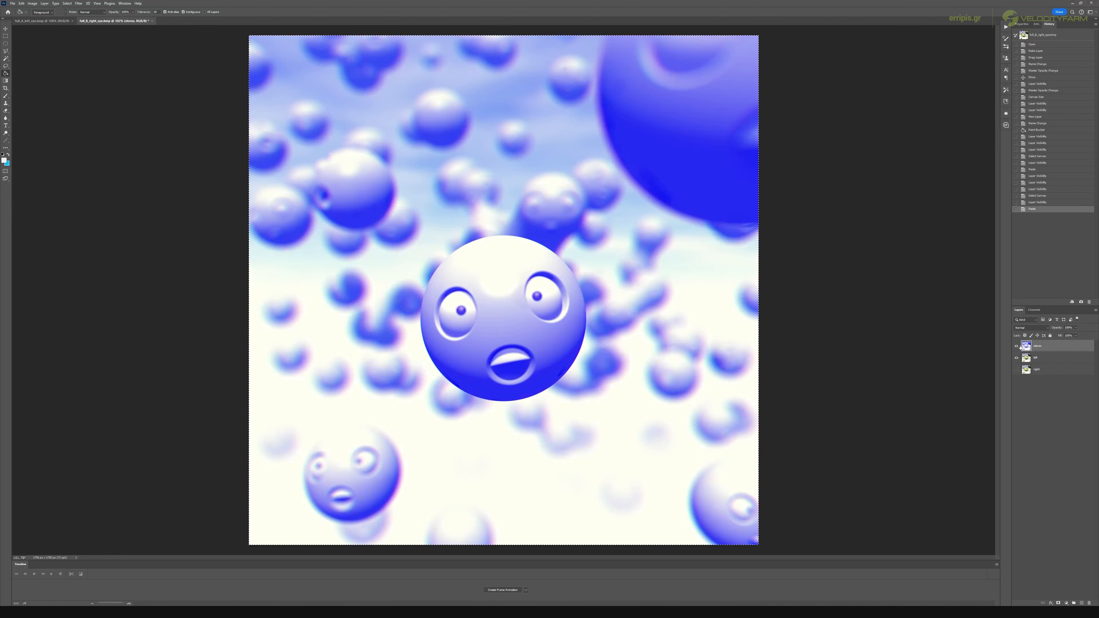
left_click(1016, 346)
left_click(1038, 358)
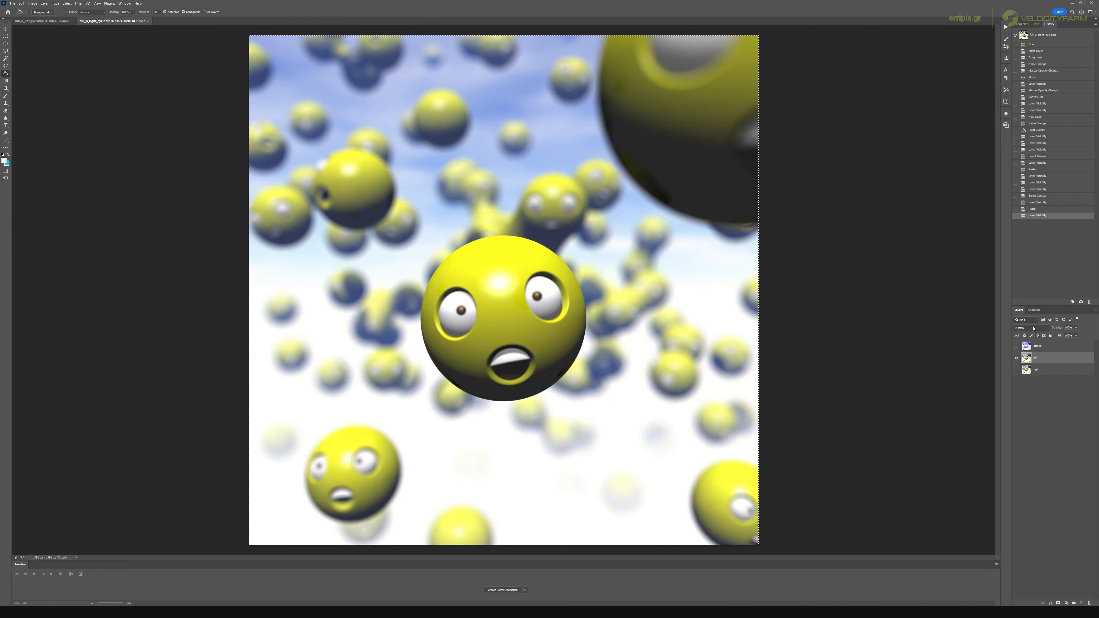
left_click(1034, 310)
left_click(1041, 354)
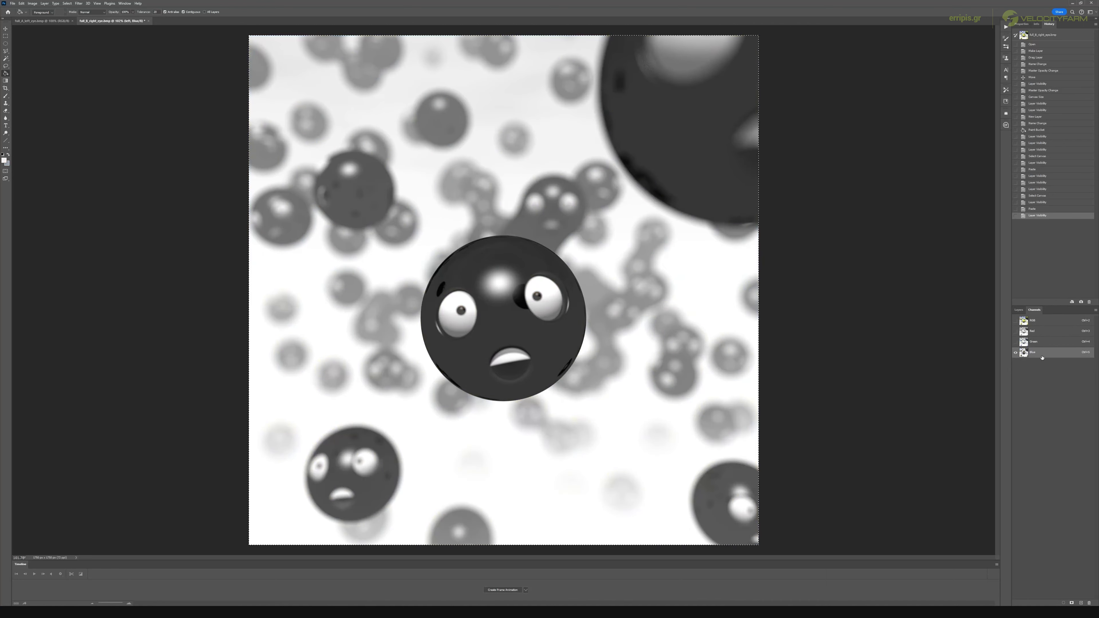
key("ctrl+a")
left_click(1047, 324)
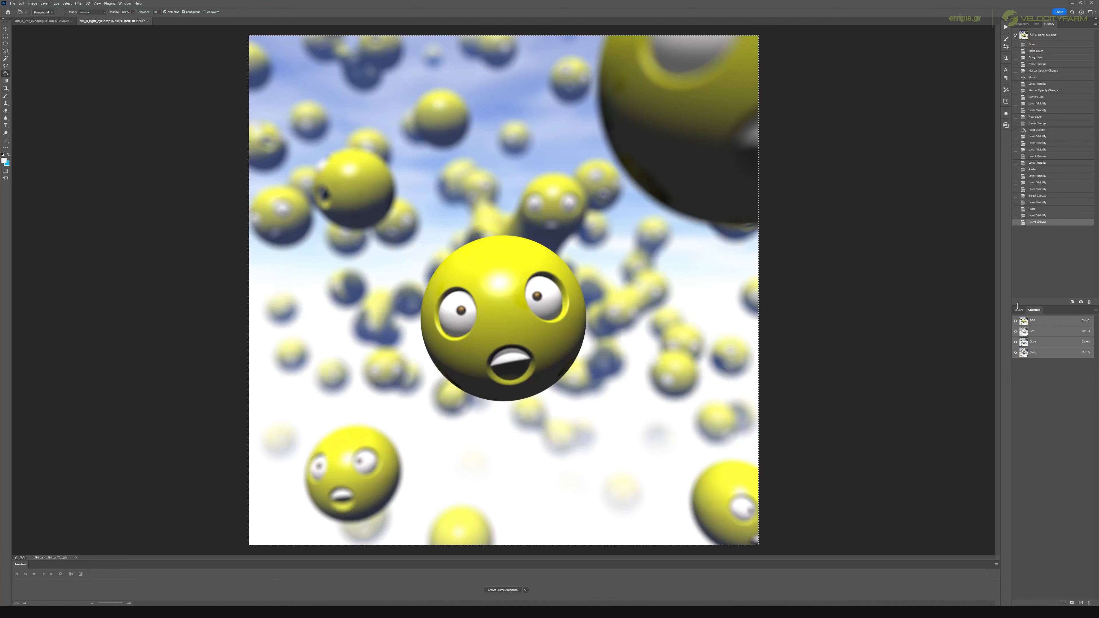
- Show the top layer, paste the copied image into its Blue channel, and display the full RGB anaglyph
left_click(1019, 312)
left_click(1034, 347)
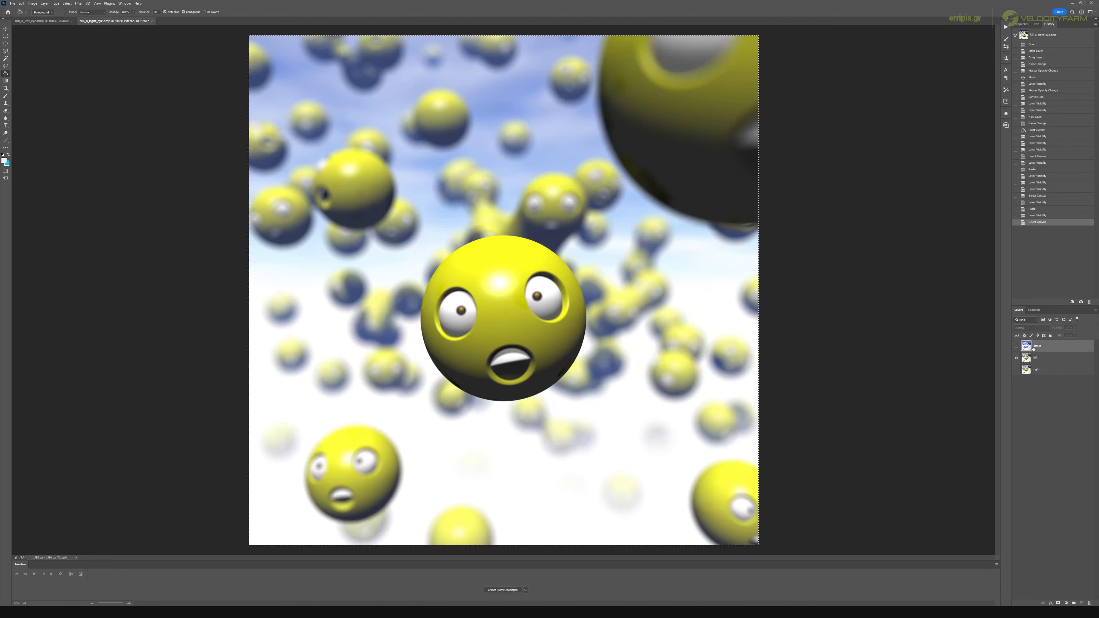
left_click(1016, 346)
left_click(1034, 310)
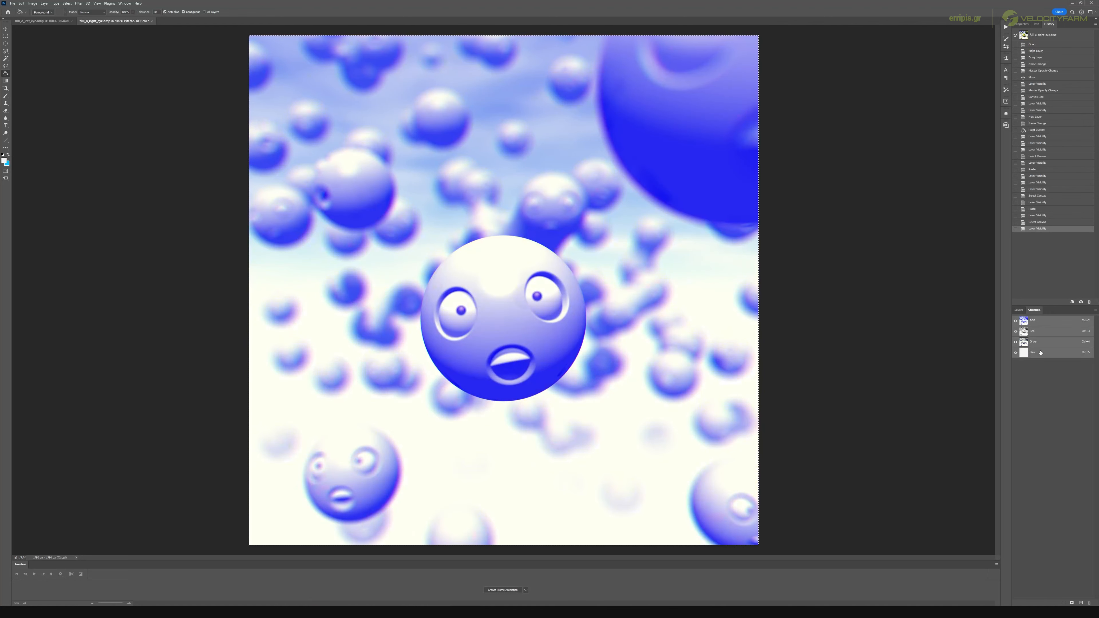
left_click(1041, 352)
key("ctrl+v")
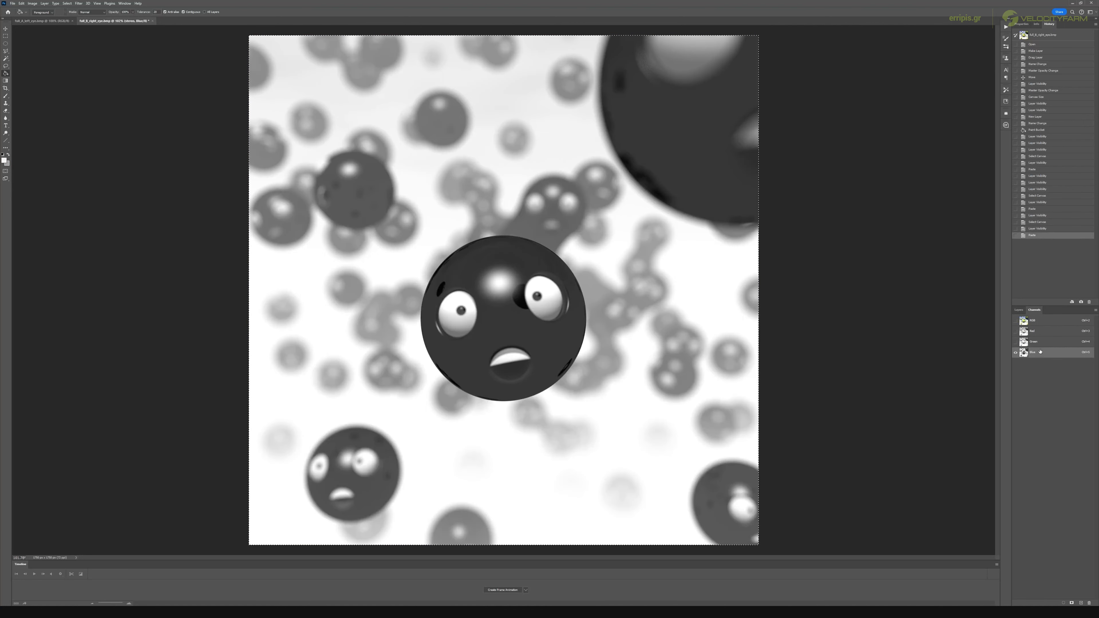
left_click(1044, 321)
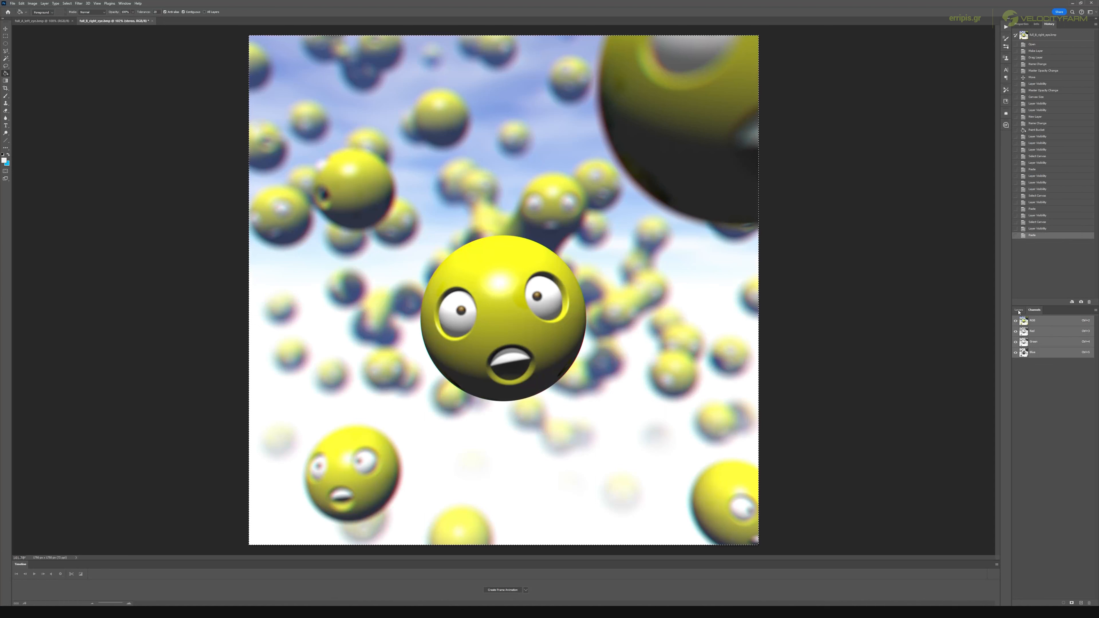
- Deselect the canvas, switch to the Move tool, and inspect the central face of the anaglyph up close
left_click(1019, 311)
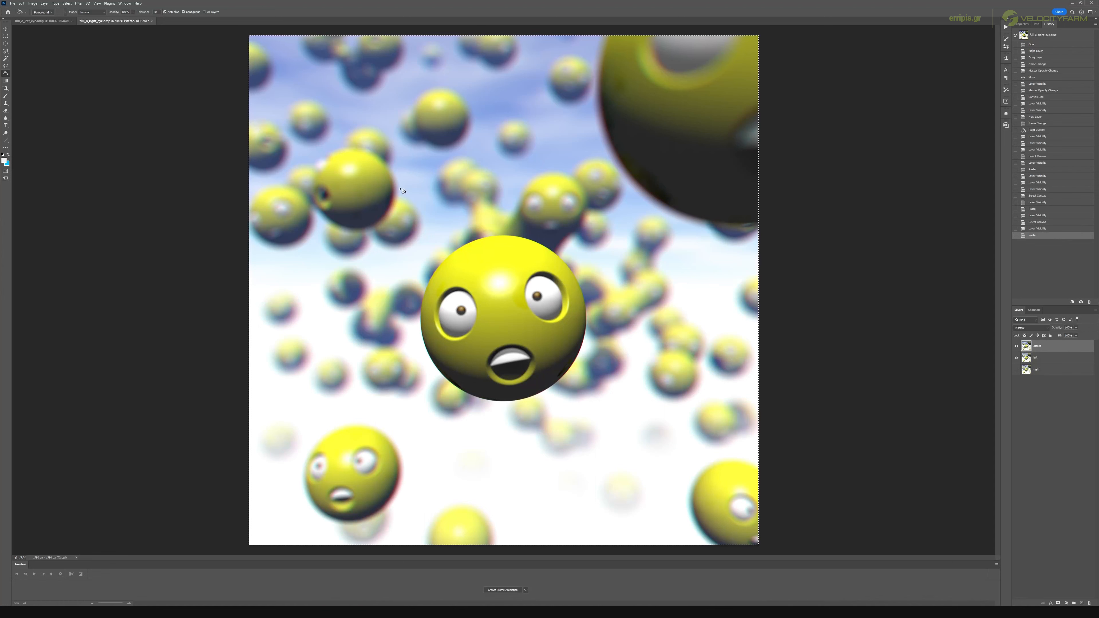
key("ctrl+d")
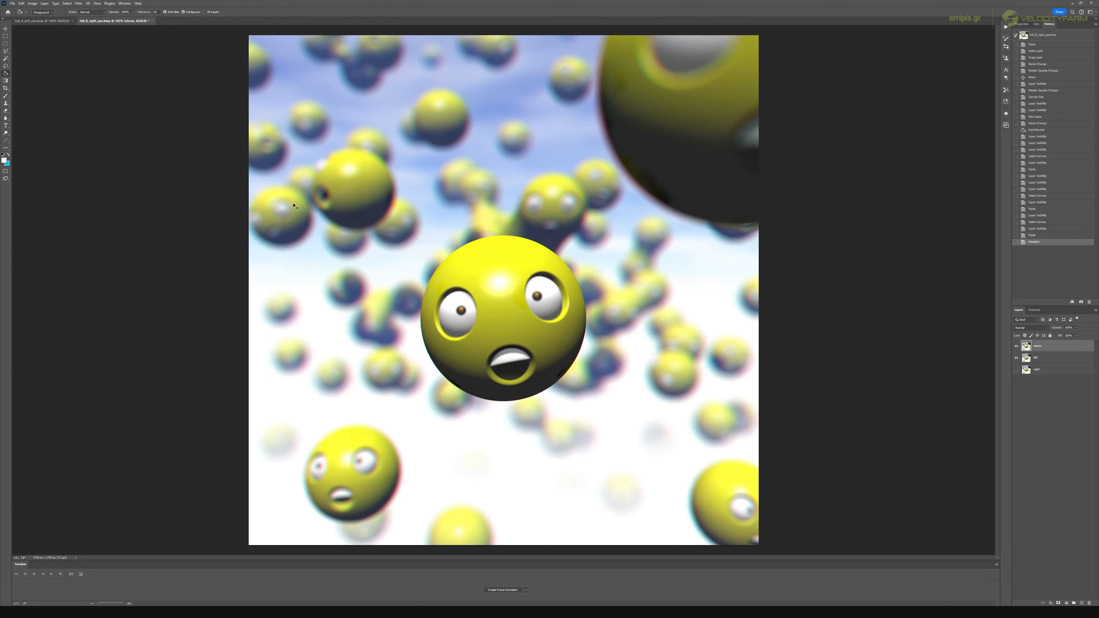
key("v")
key("ctrl+plus")
key("ctrl+plus")
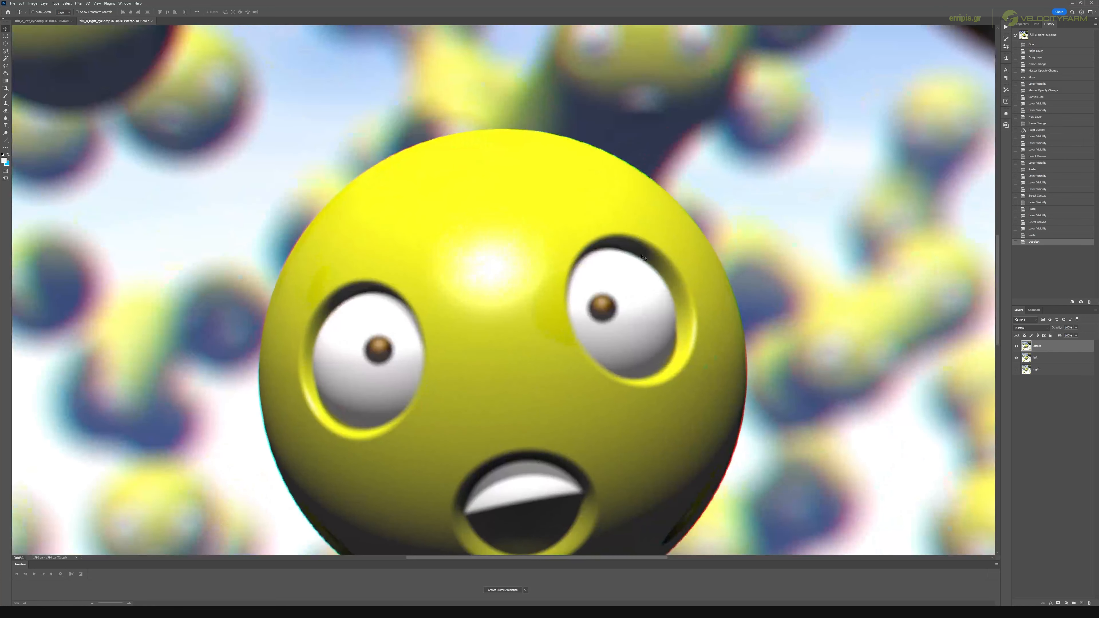
- Hide the top anaglyph layer, then make the bottom right-eye layer visible and select it
key("ctrl+plus")
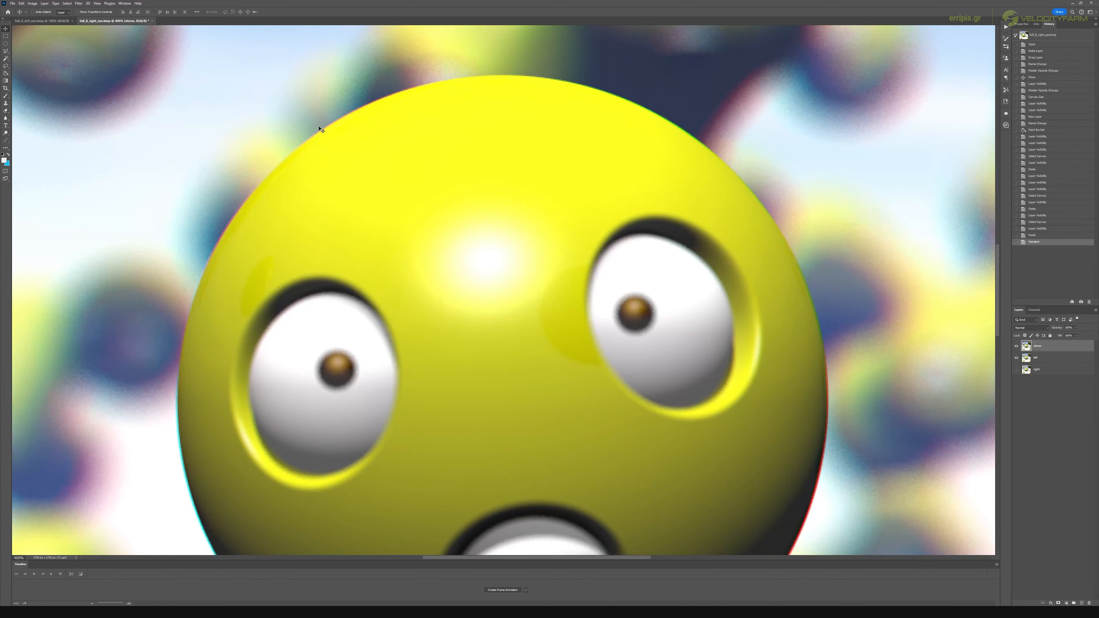
key("ctrl+minus")
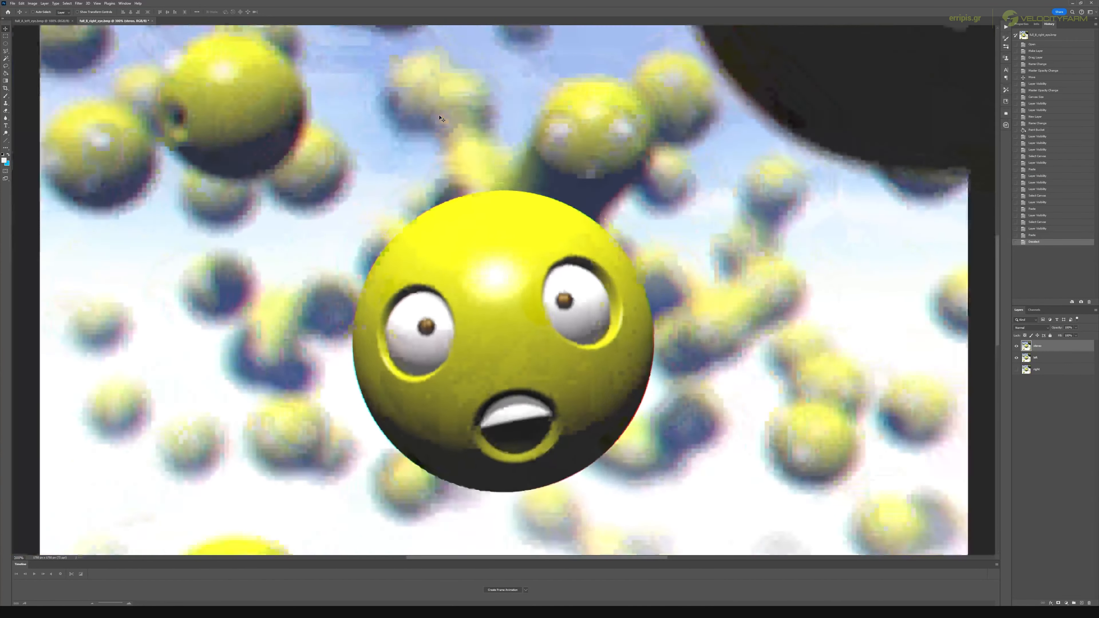
key("ctrl+minus")
key("ctrl+minus")
key("ctrl+plus")
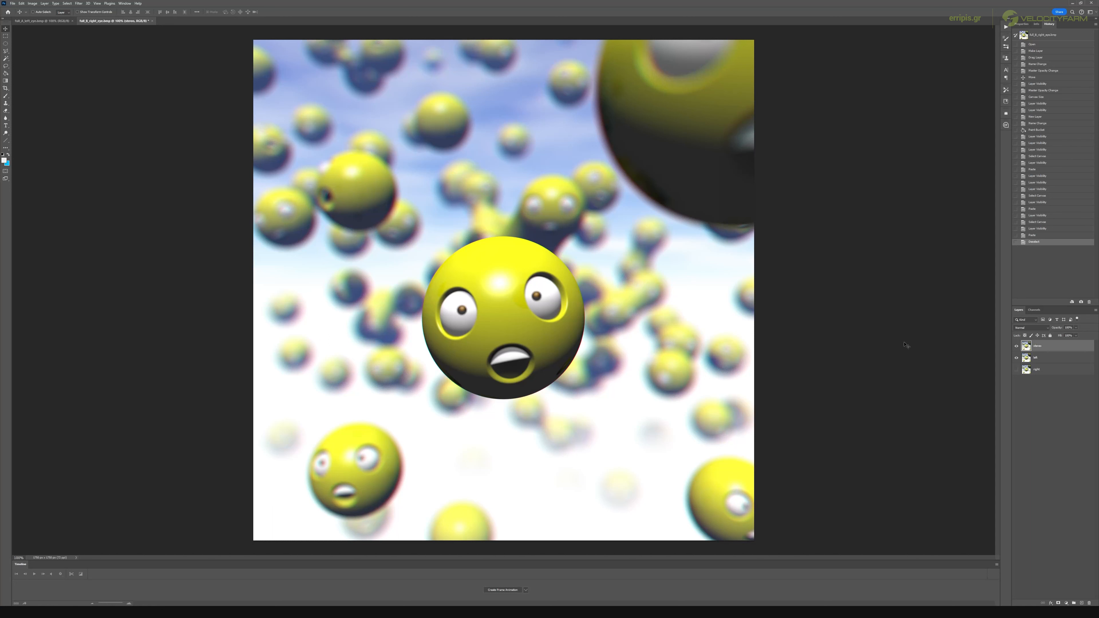
left_click(1017, 346)
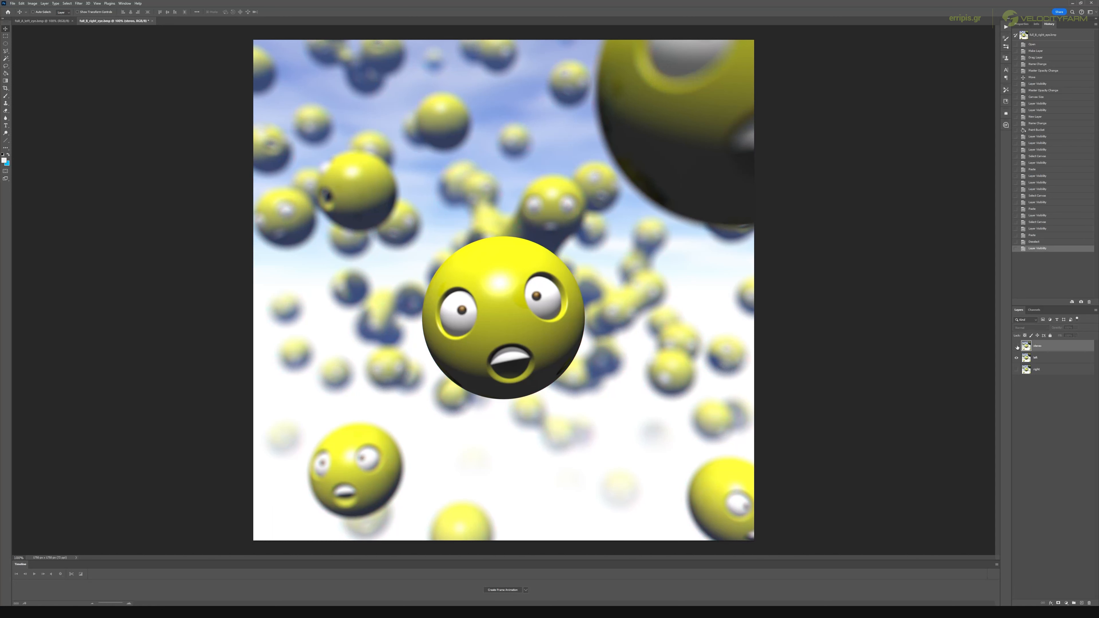
left_click(1017, 369)
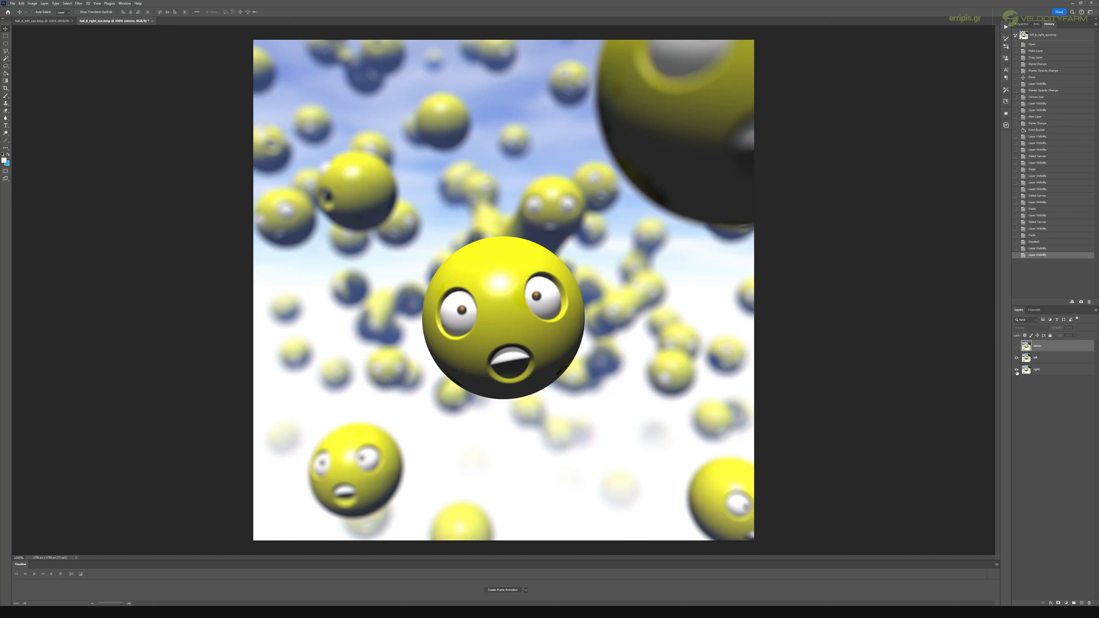
left_click(1050, 361)
left_click(1047, 370)
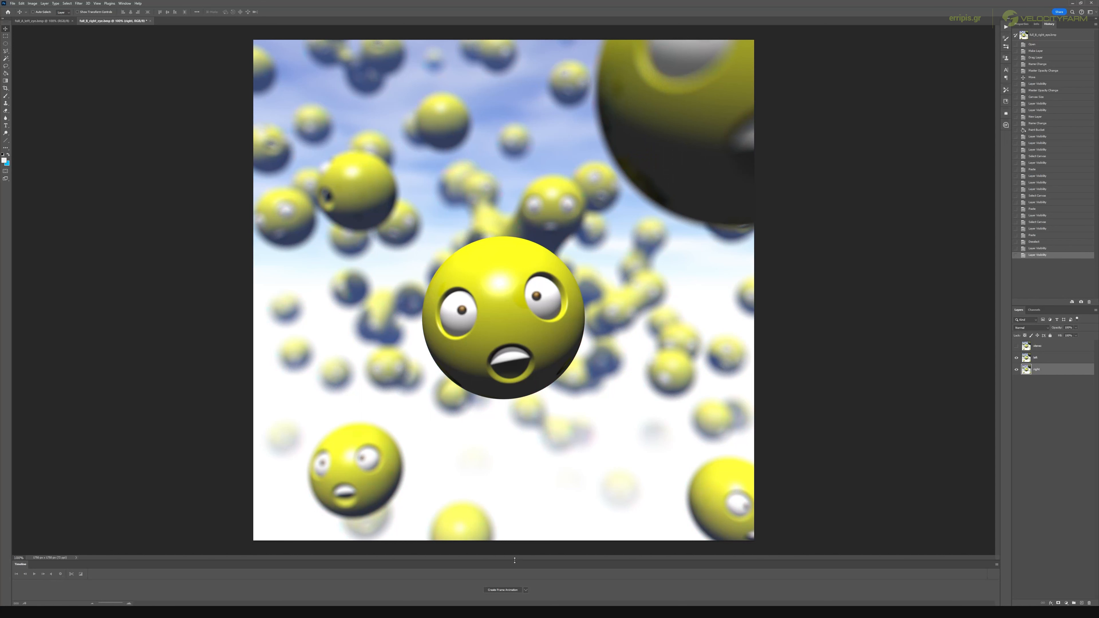
- Create a frame animation with a duplicated second frame in which the left layer is hidden
left_click(506, 590)
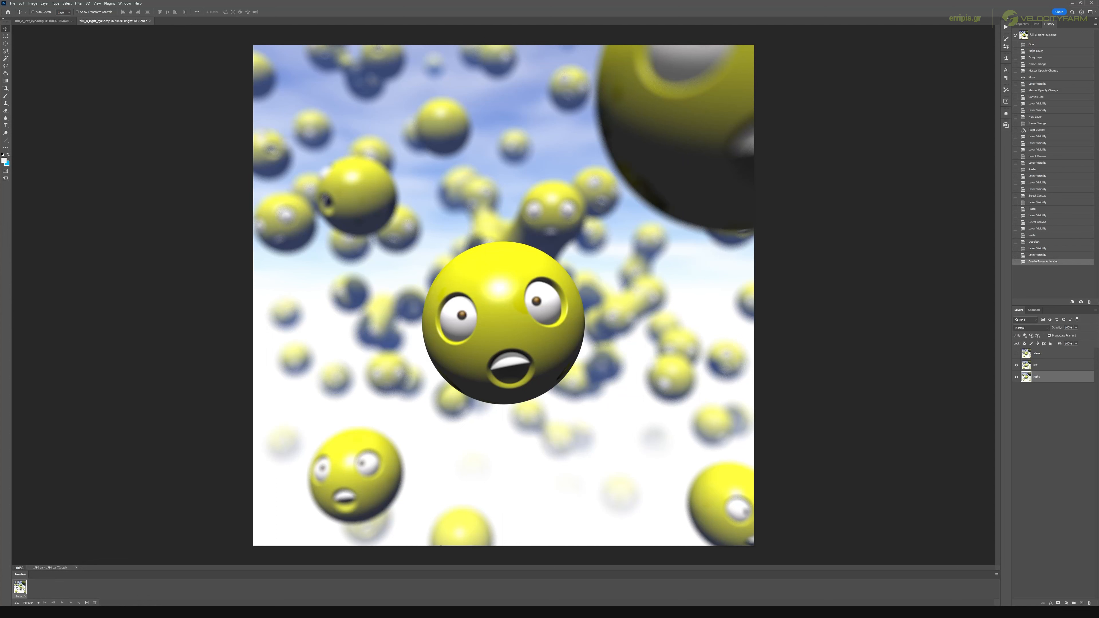
left_click(87, 603)
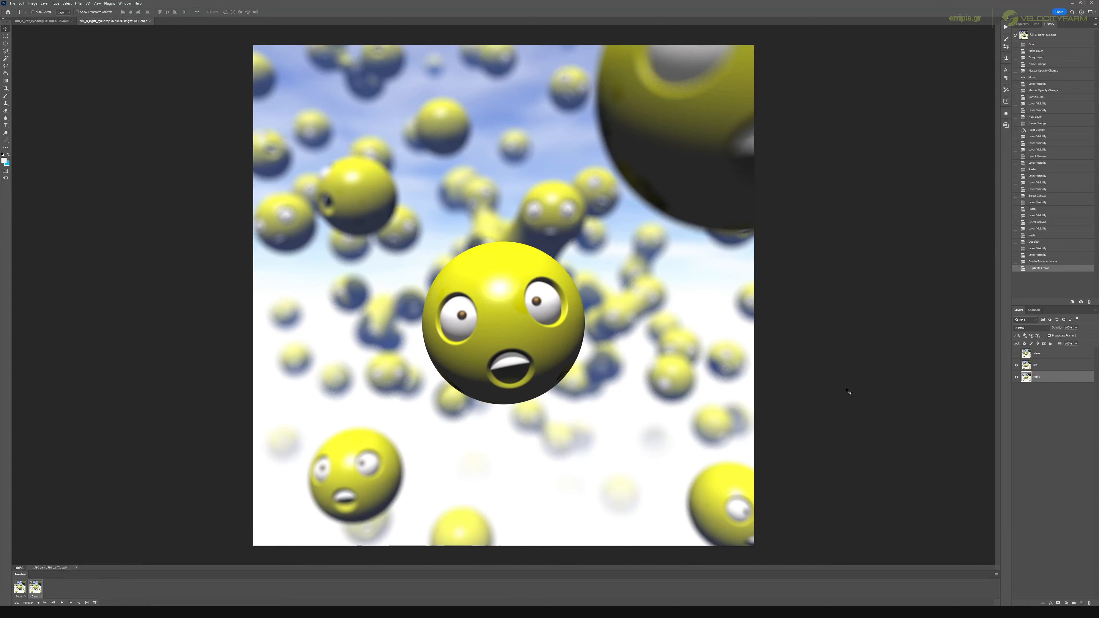
left_click(1016, 365)
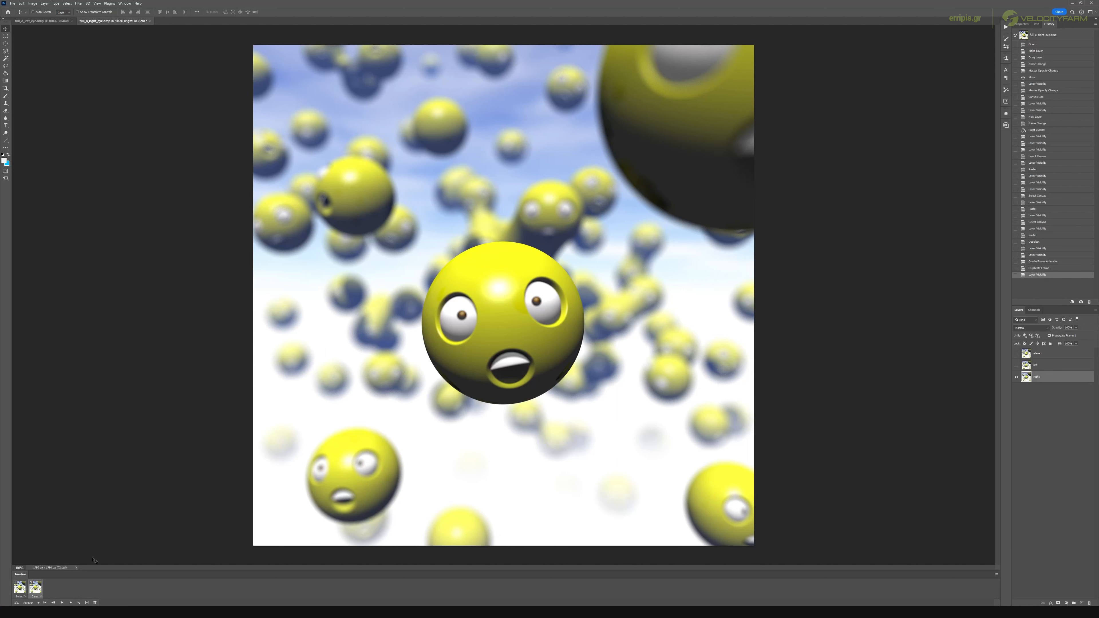
- Compare the two animation frames by alternating between them, then preview the animation's playback and stop it
left_click(20, 590)
left_click(33, 590)
left_click(20, 590)
left_click(34, 588)
left_click(61, 602)
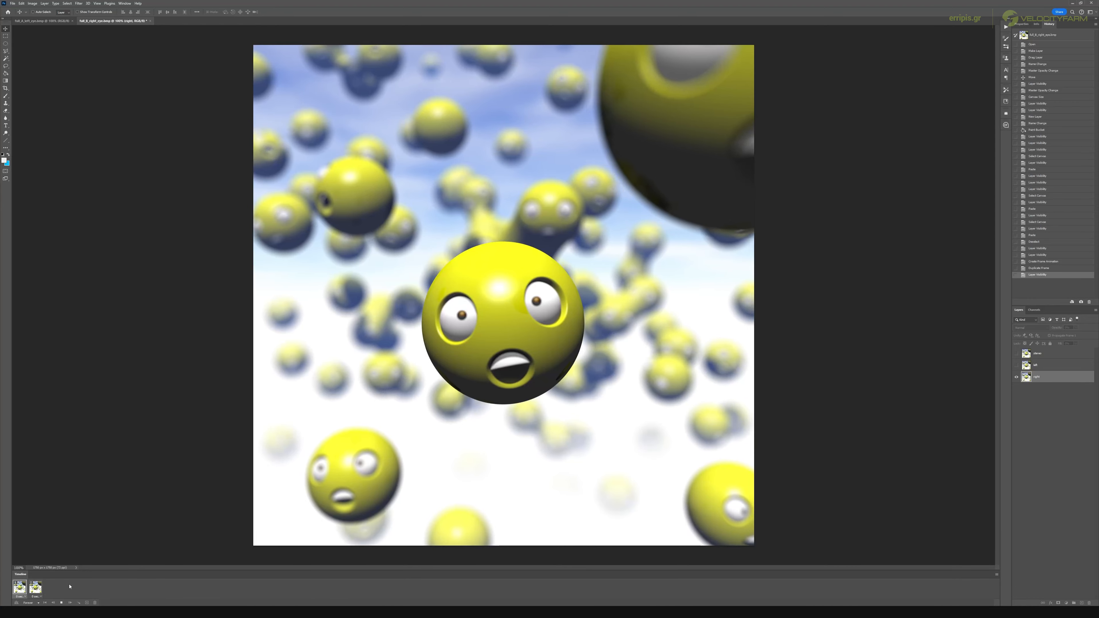
left_click(61, 603)
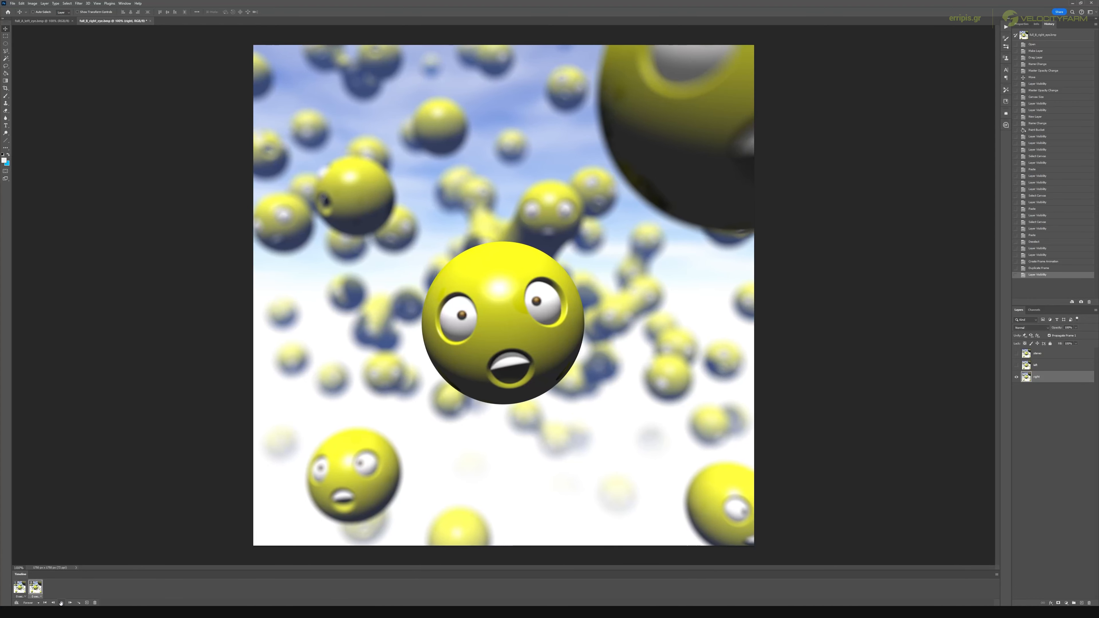